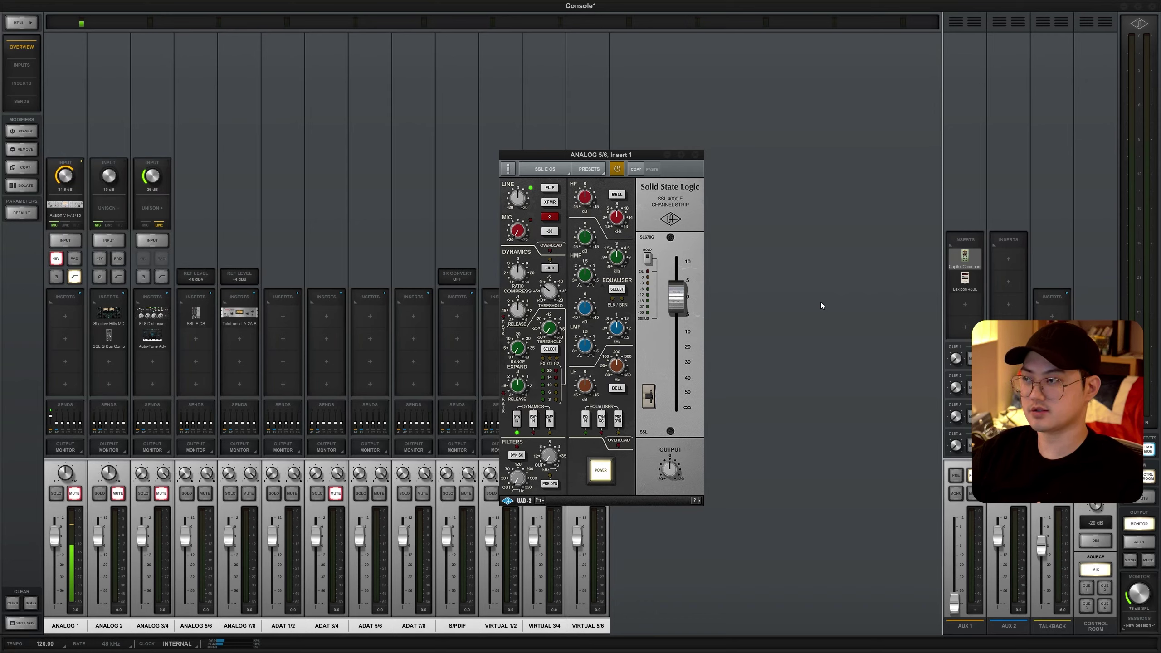
- Reposition the SSL E Channel Strip window and flip its input from line to mic
left_click_drag(612, 157, 655, 148)
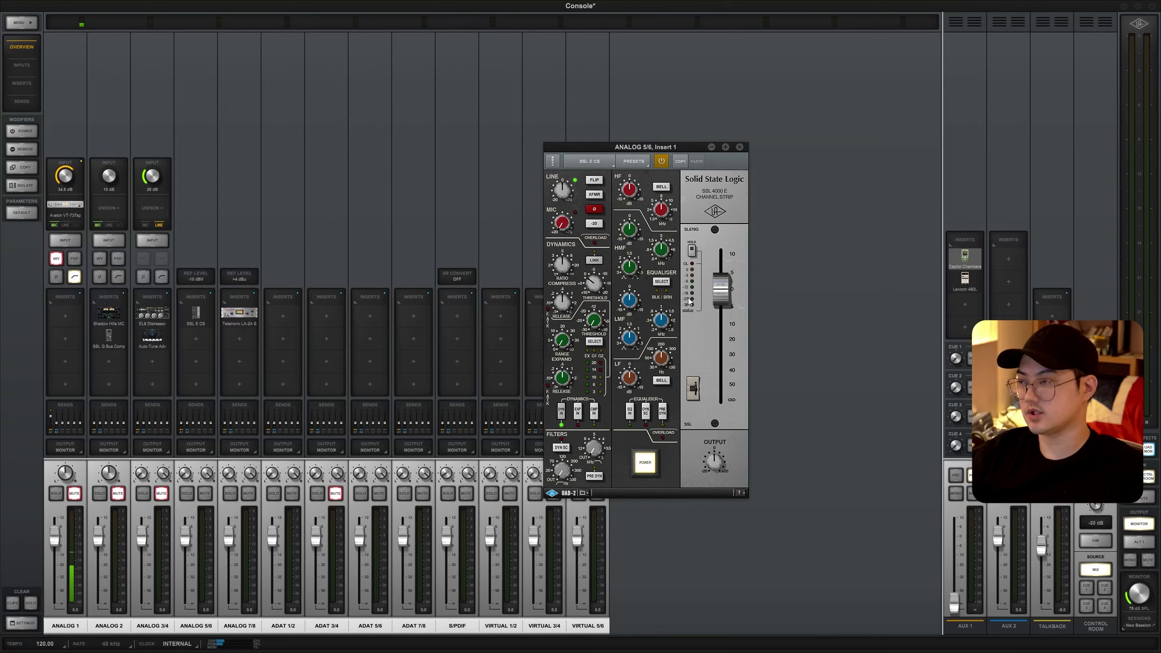
left_click_drag(672, 147, 624, 134)
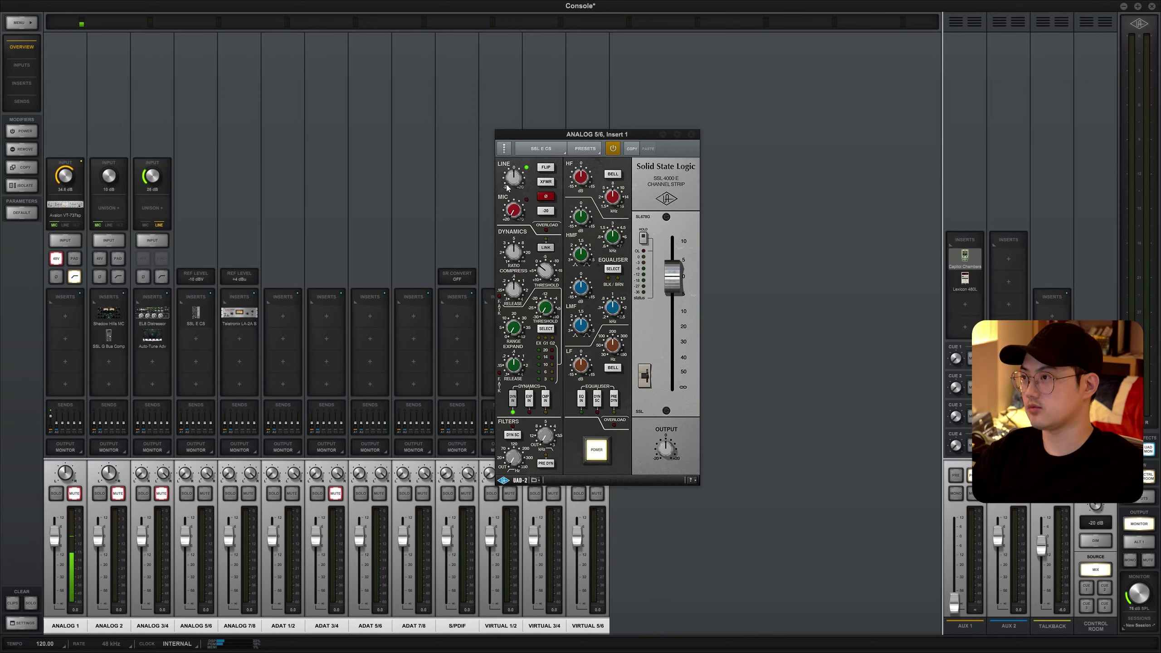
left_click(526, 208)
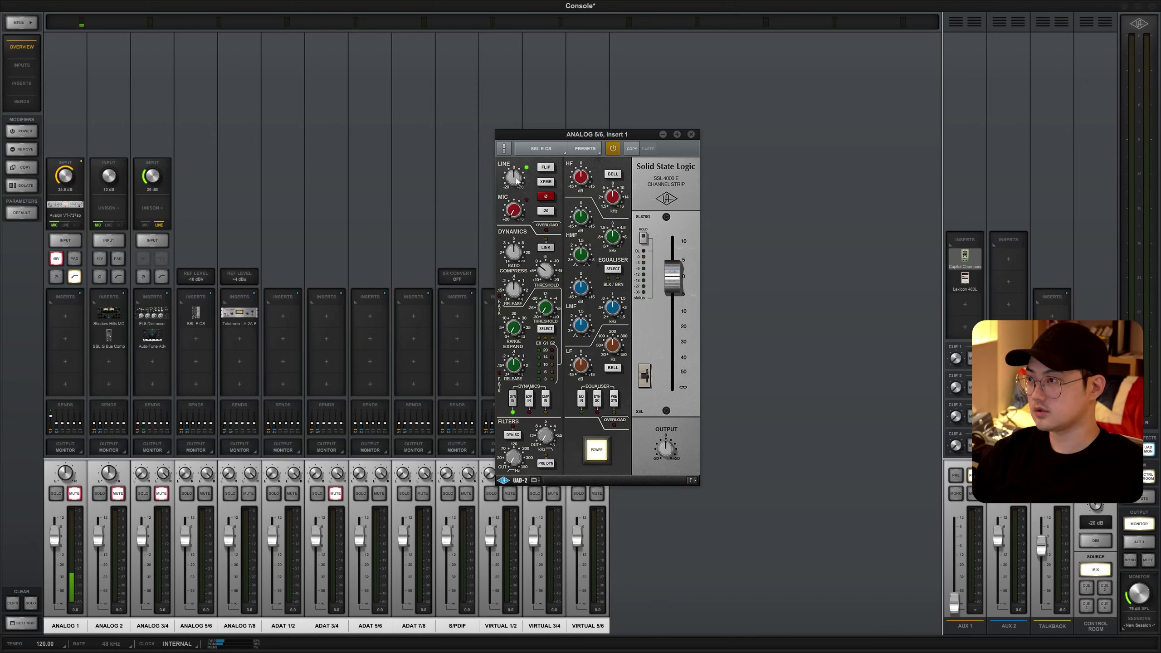
left_click(544, 167)
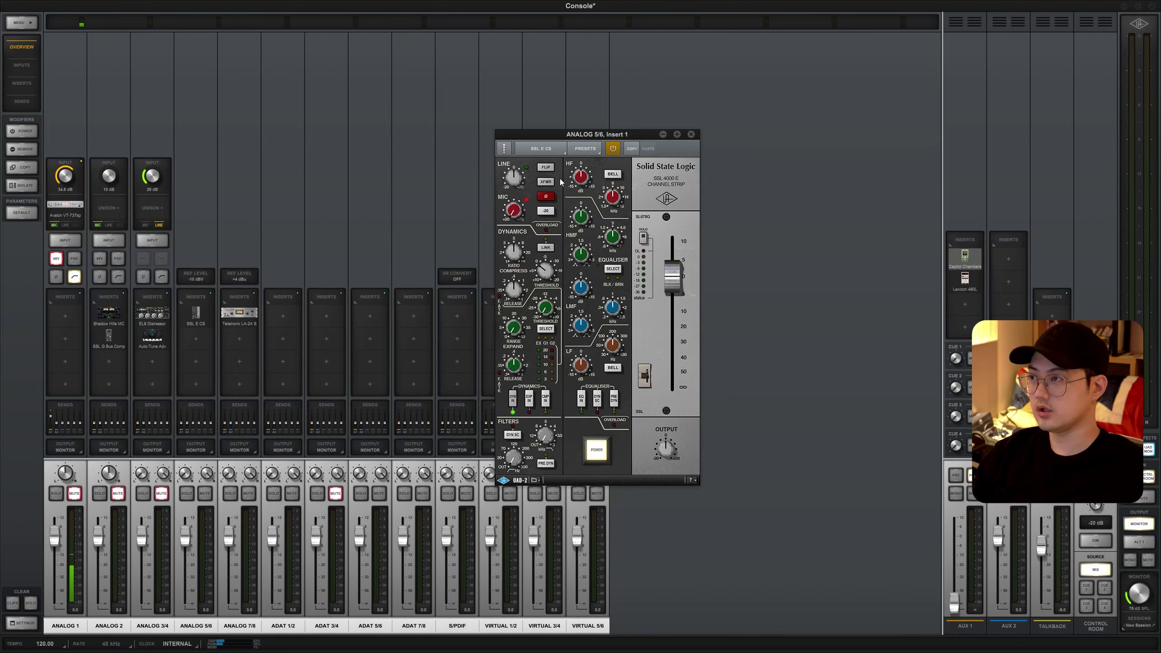
- Try the channel strip's XFMR transformer option by toggling it on and off
left_click(548, 182)
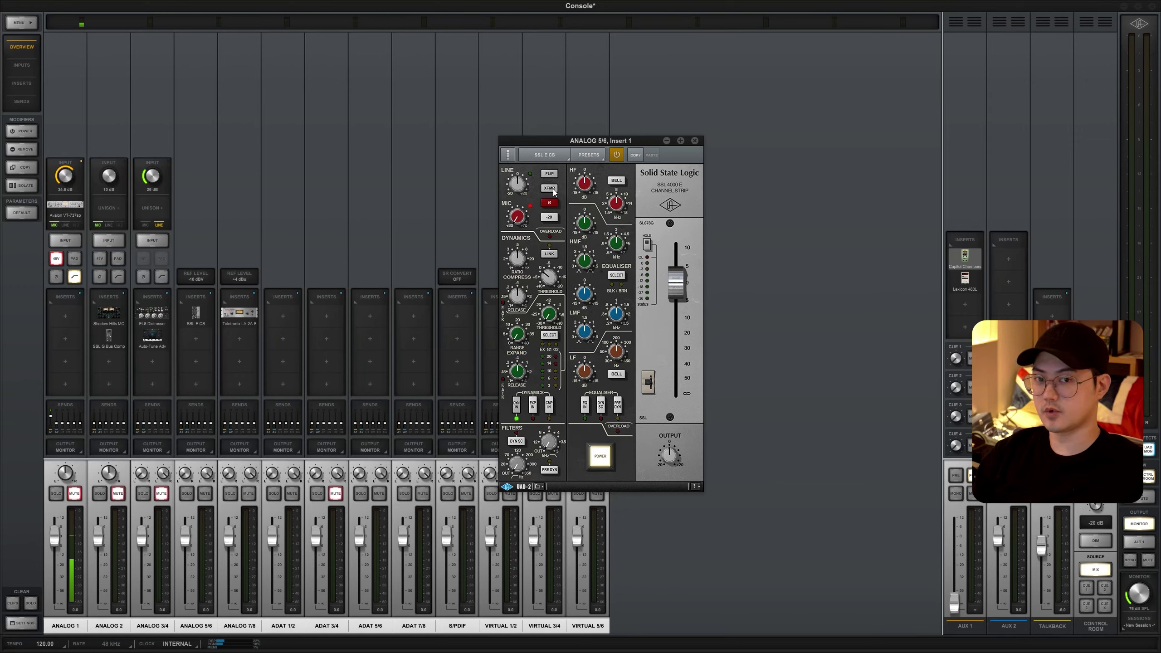
left_click(549, 187)
left_click(549, 187)
left_click(554, 190)
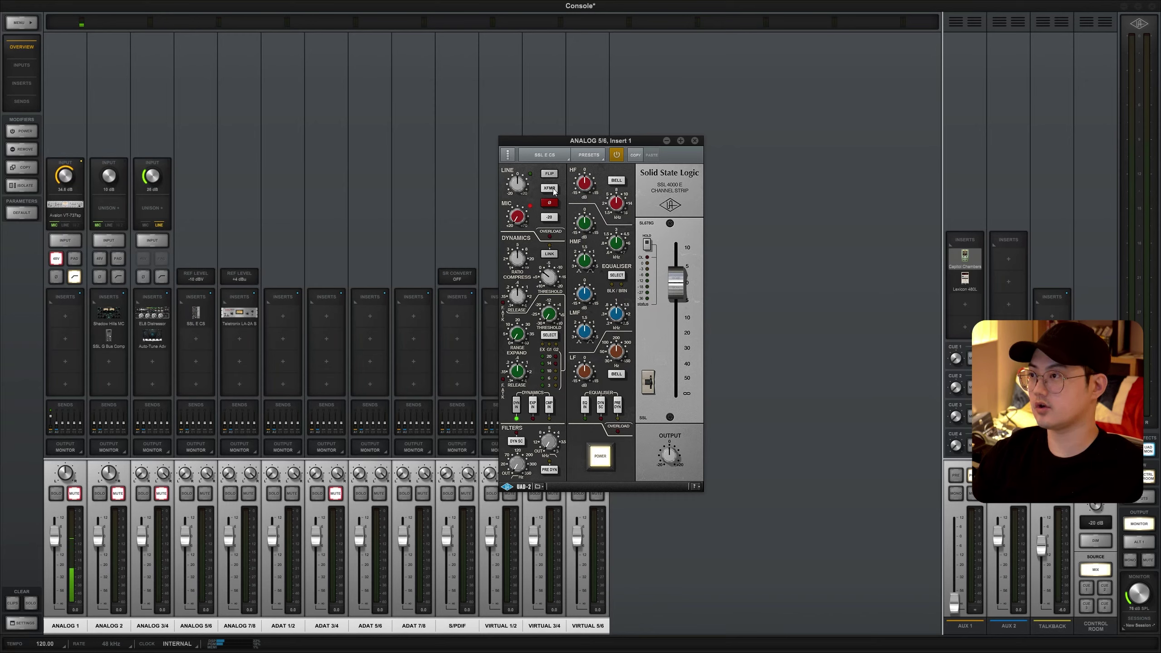
left_click(554, 190)
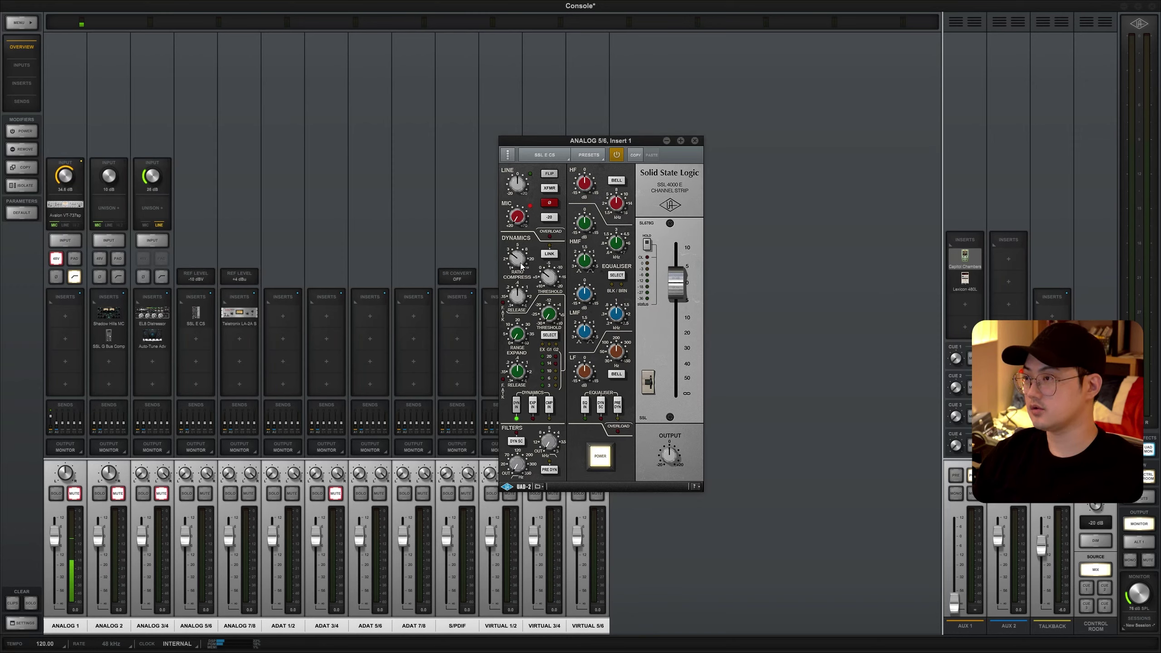
- Adjust the compressor threshold and enable both the compressor (CMP IN) and the expander (EXP IN)
left_click_drag(551, 284, 552, 273)
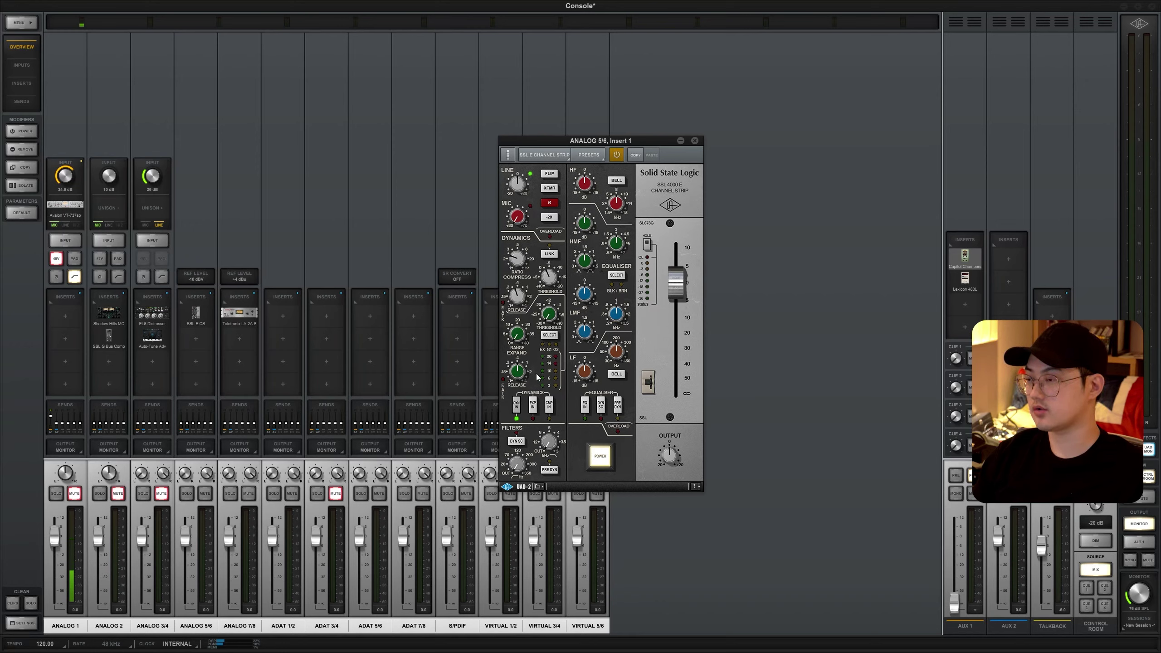
left_click(550, 405)
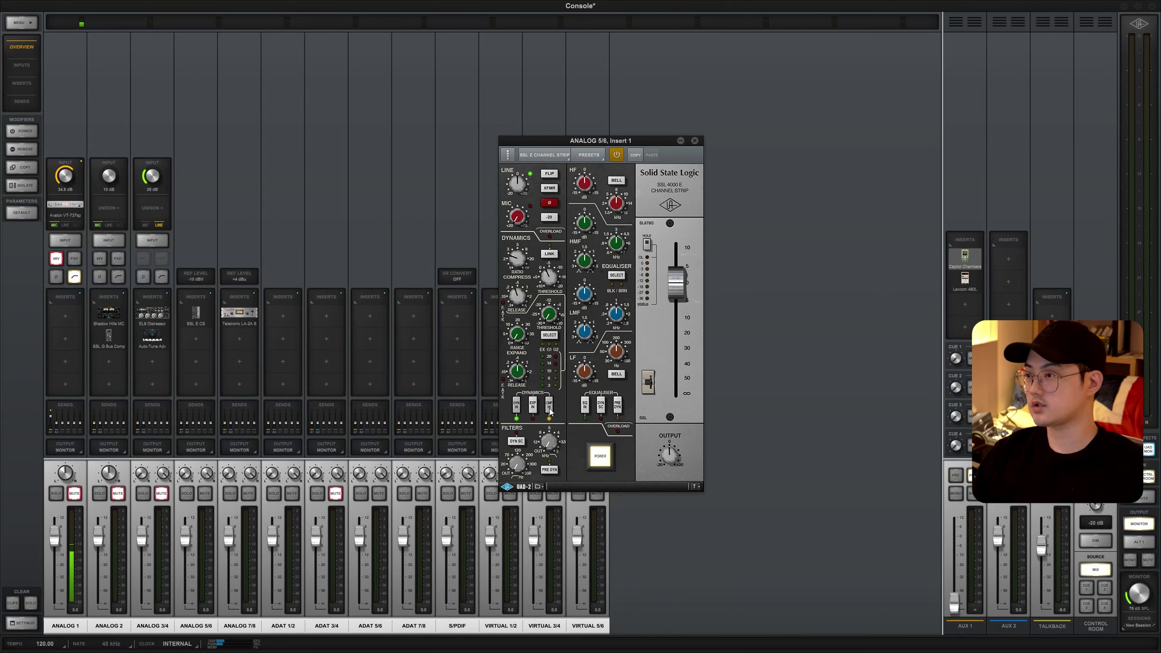
left_click(533, 405)
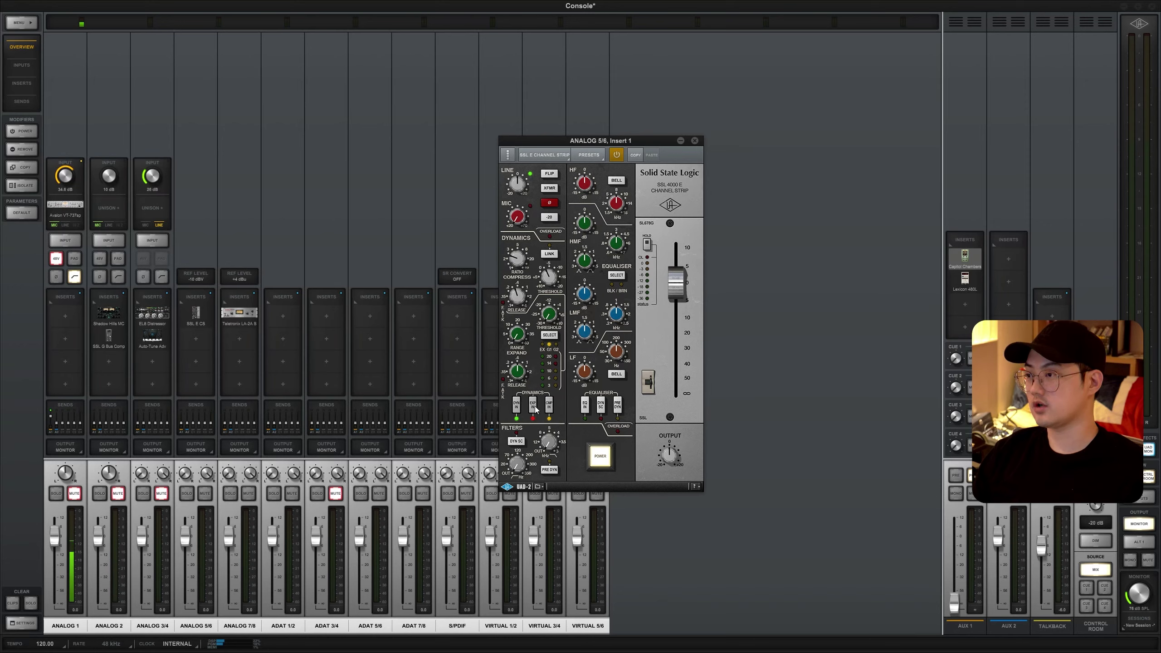
- Toggle the whole dynamics section with DYN IN to compare it, leaving it switched out
left_click(517, 406)
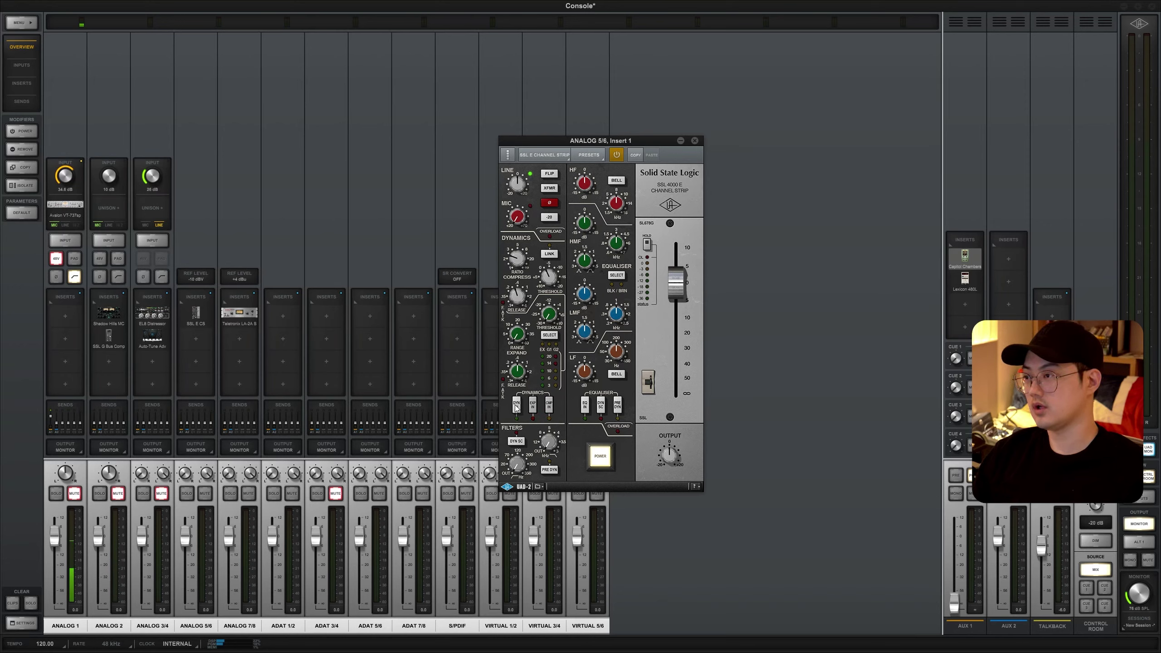
left_click(517, 406)
left_click(517, 407)
left_click(517, 406)
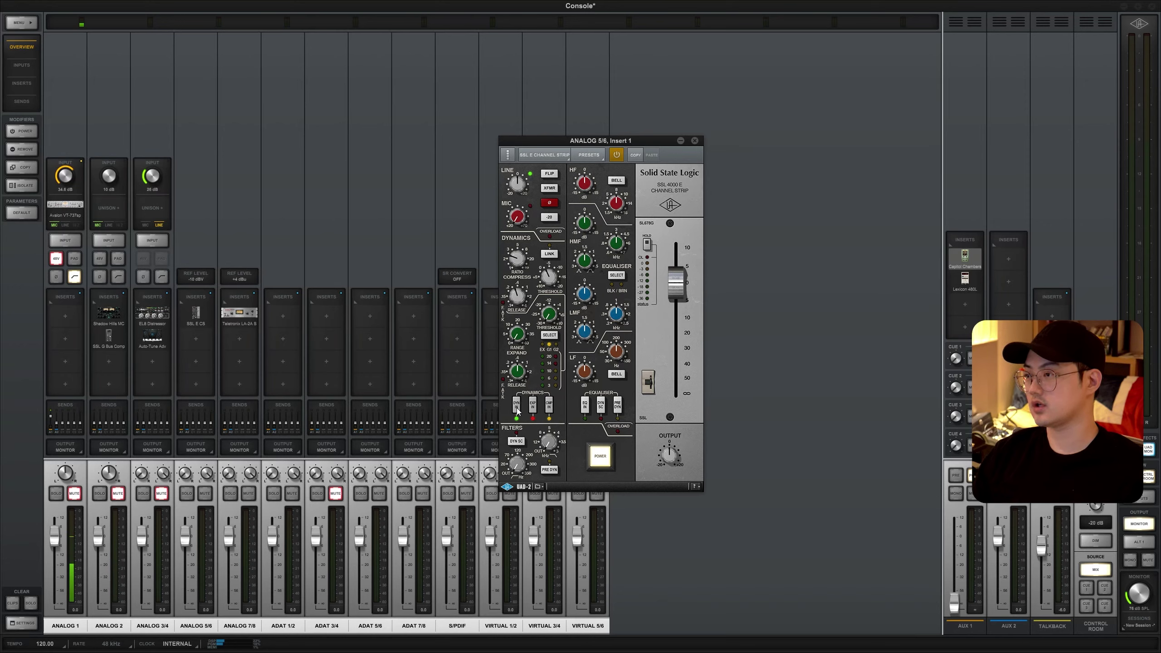
left_click(517, 407)
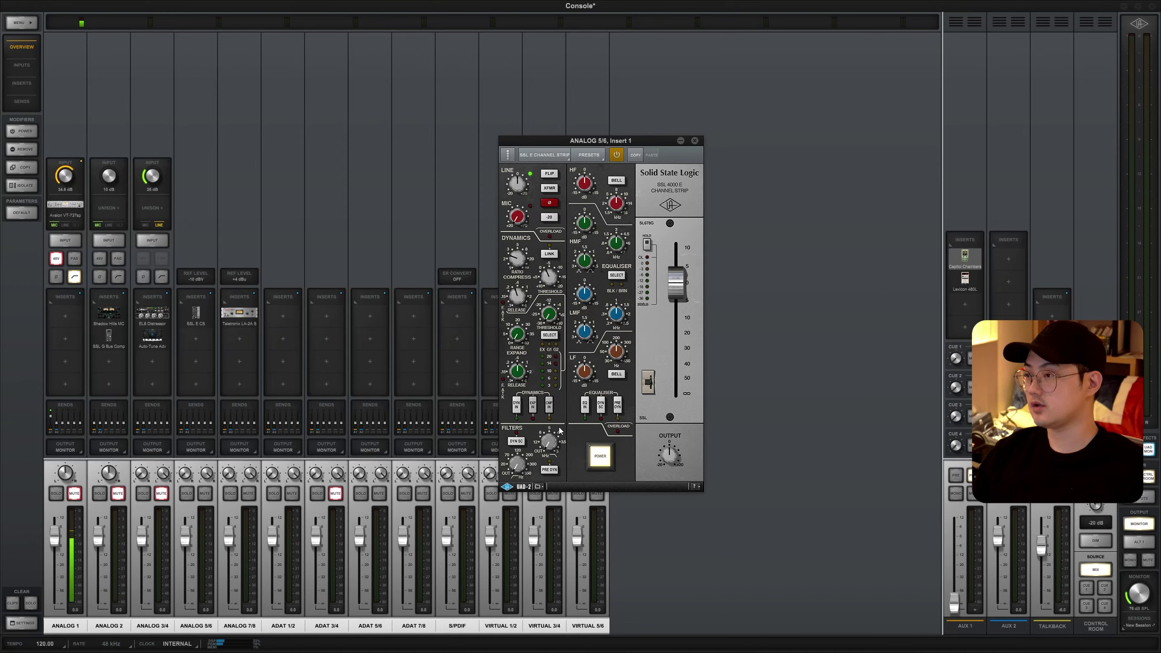
- Compare the HF band's bell and shelf curves by toggling its BELL option
left_click(618, 183)
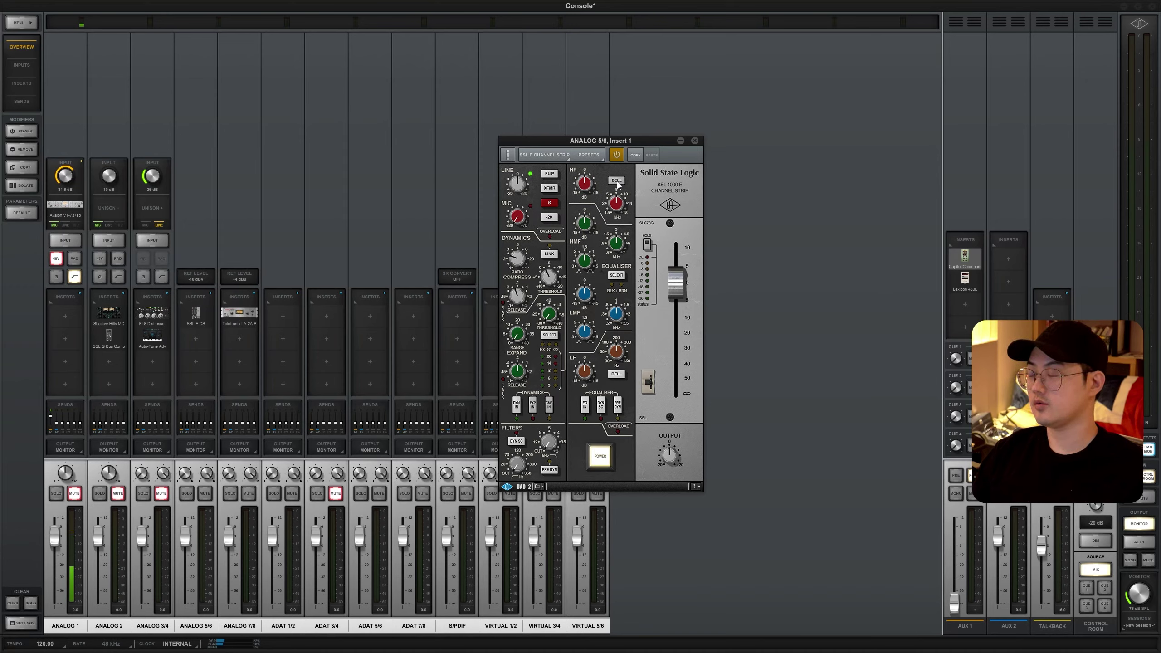
left_click(617, 183)
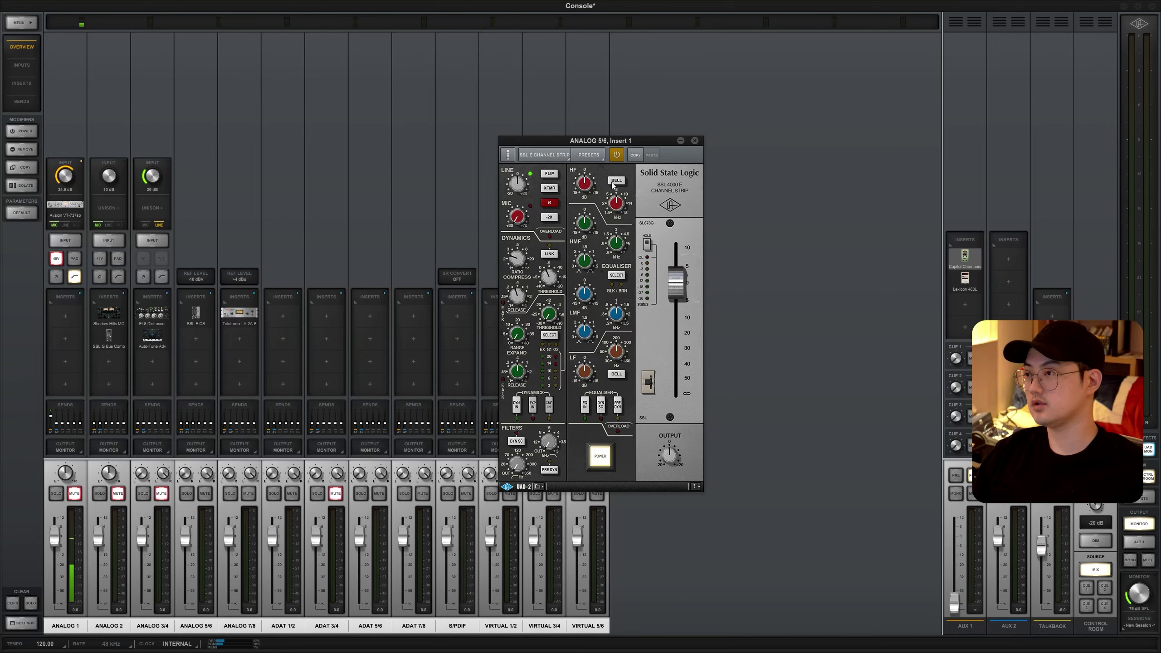
left_click(617, 183)
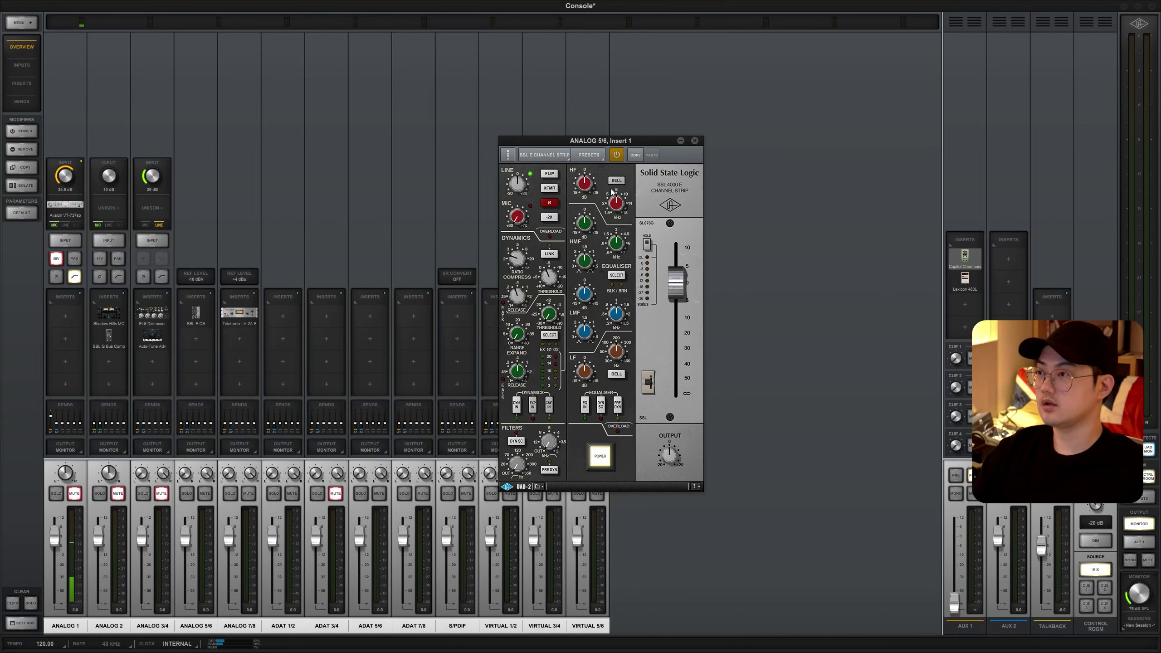
left_click(616, 182)
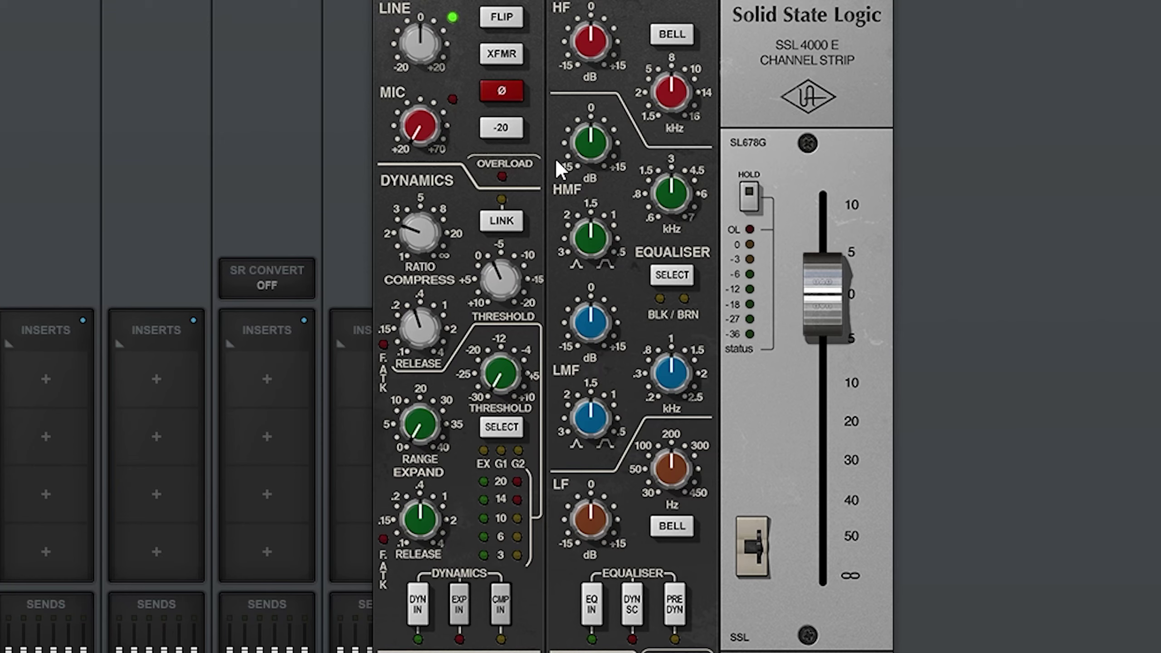
- Compare the black (BLK) and brown (BRN) equaliser types by alternating between them, ending on brown
left_click(678, 280)
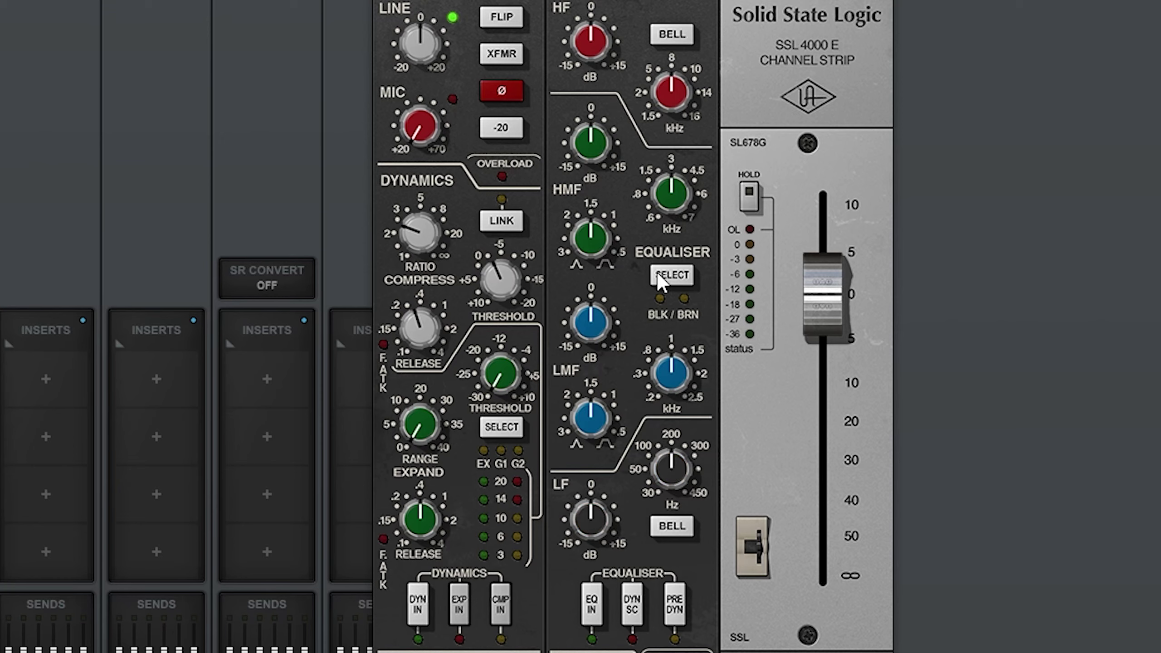
left_click(672, 276)
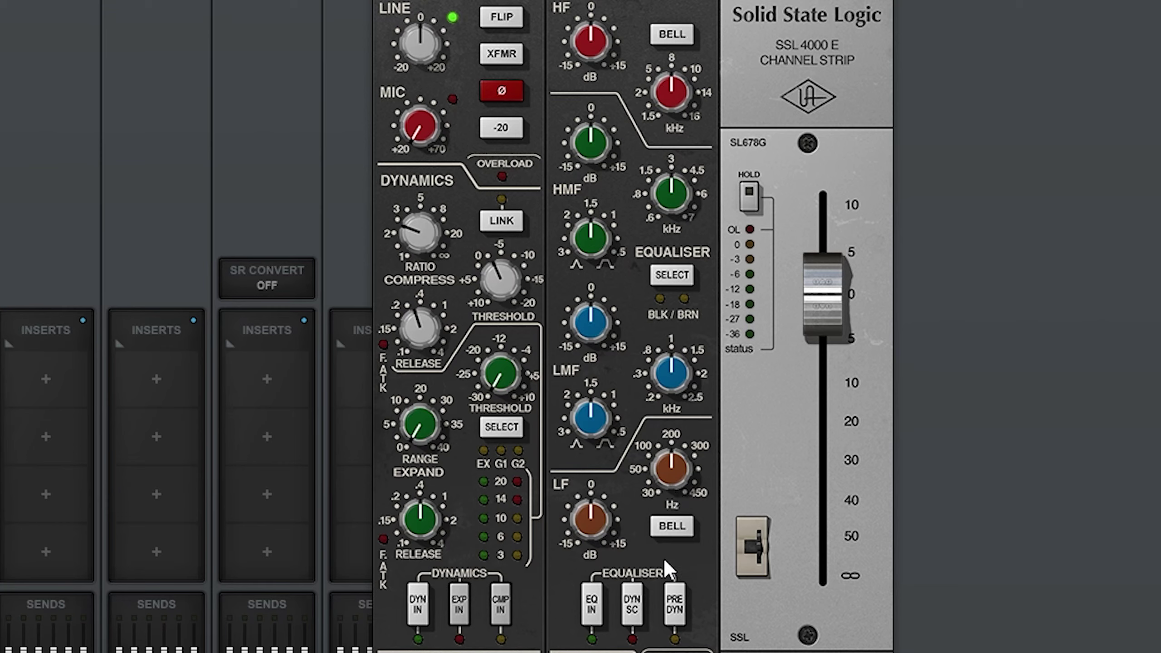
left_click(672, 280)
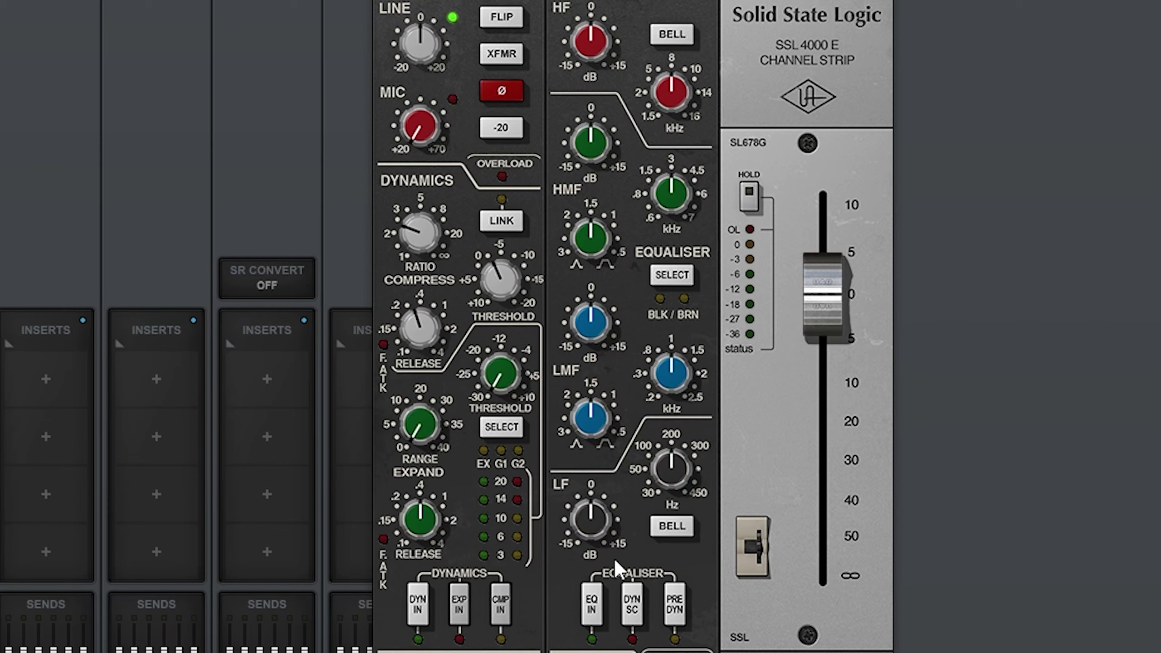
left_click(669, 285)
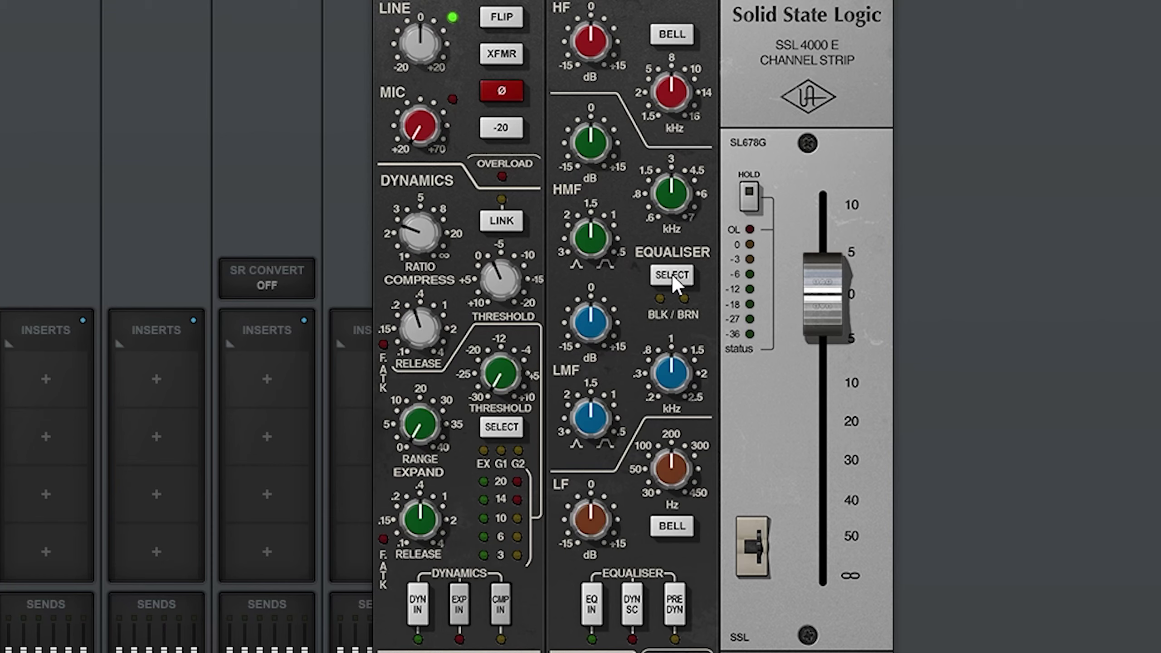
left_click(669, 271)
left_click(672, 280)
left_click(672, 280)
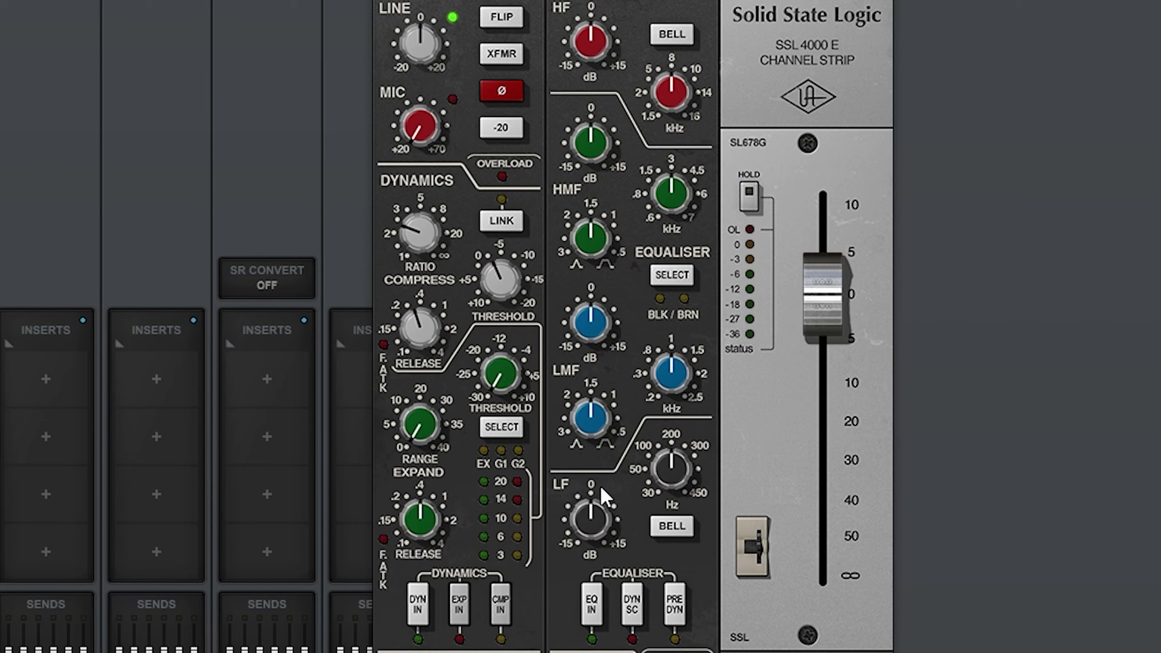
left_click(677, 279)
left_click(676, 280)
left_click(677, 280)
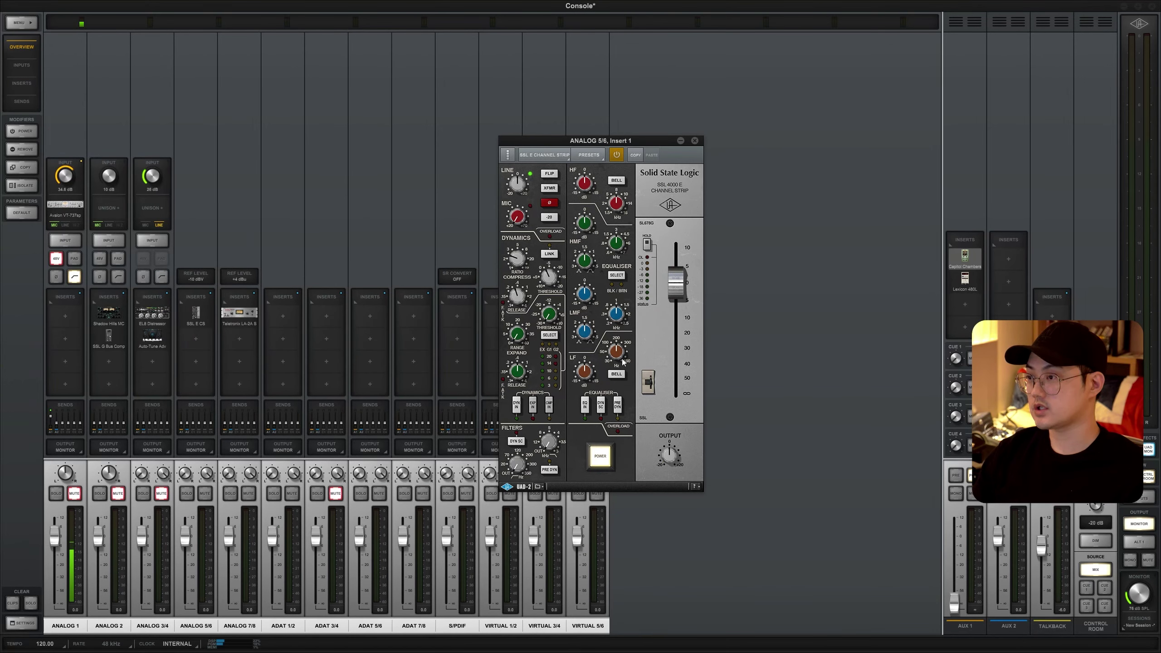
- Toggle the LF band's BELL option and switch the equaliser in with EQ IN
left_click(616, 374)
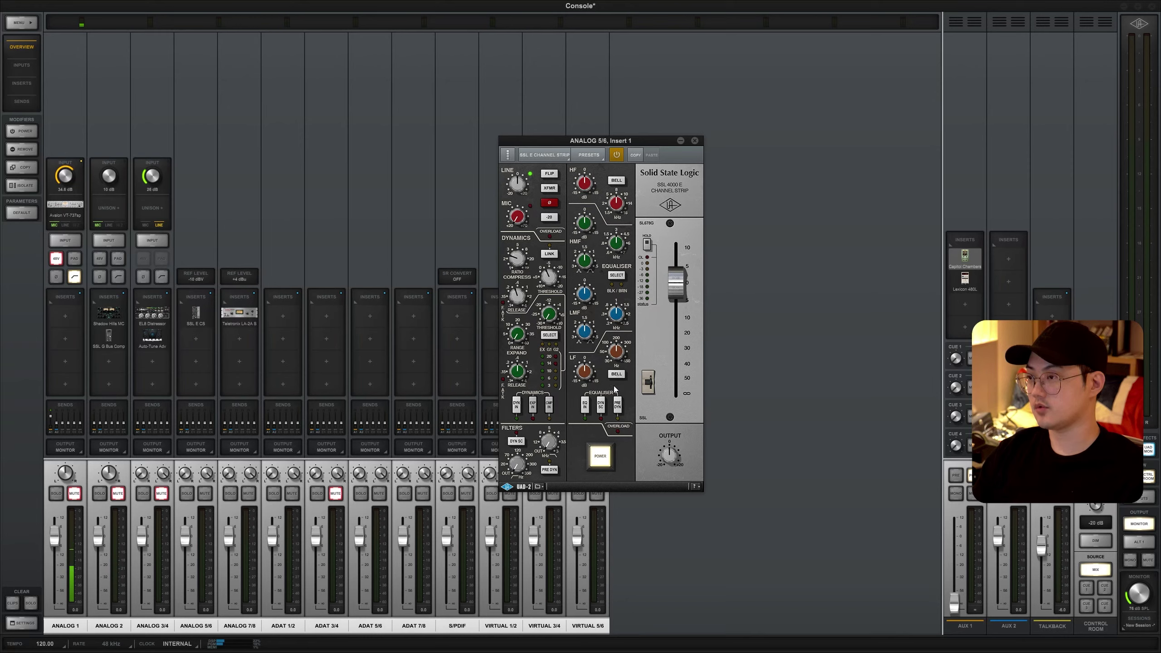
left_click(586, 412)
left_click(585, 410)
left_click(585, 406)
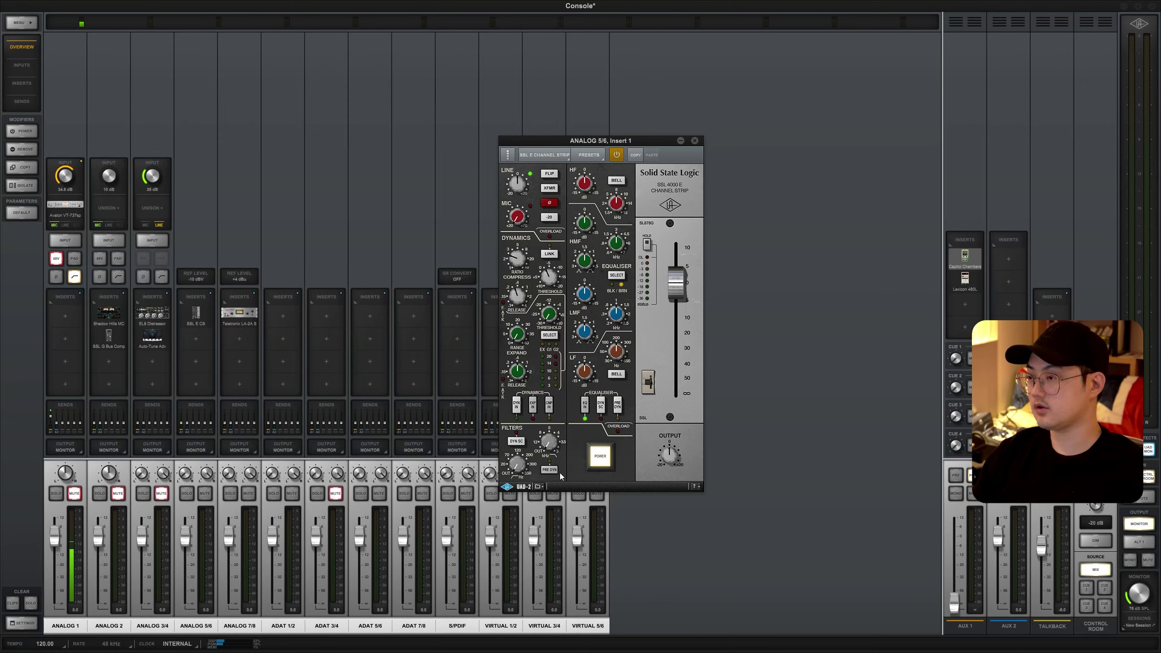
- Toggle the filters' DYN SC sidechain option and move the channel strip window aside
left_click(516, 442)
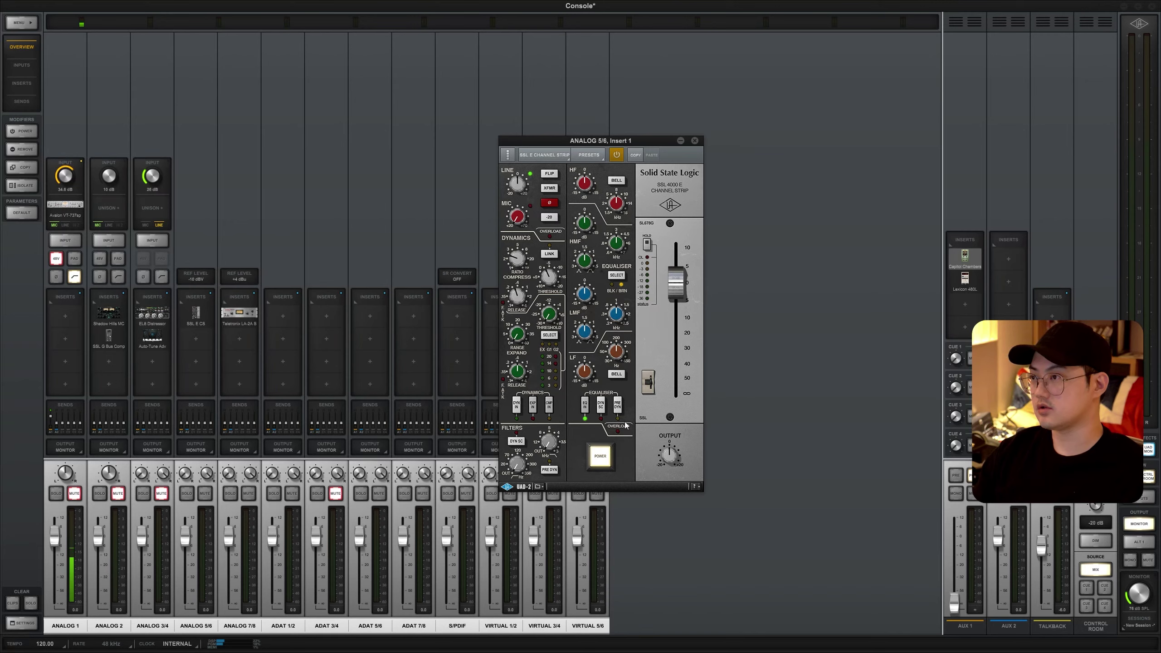
left_click_drag(617, 143, 776, 158)
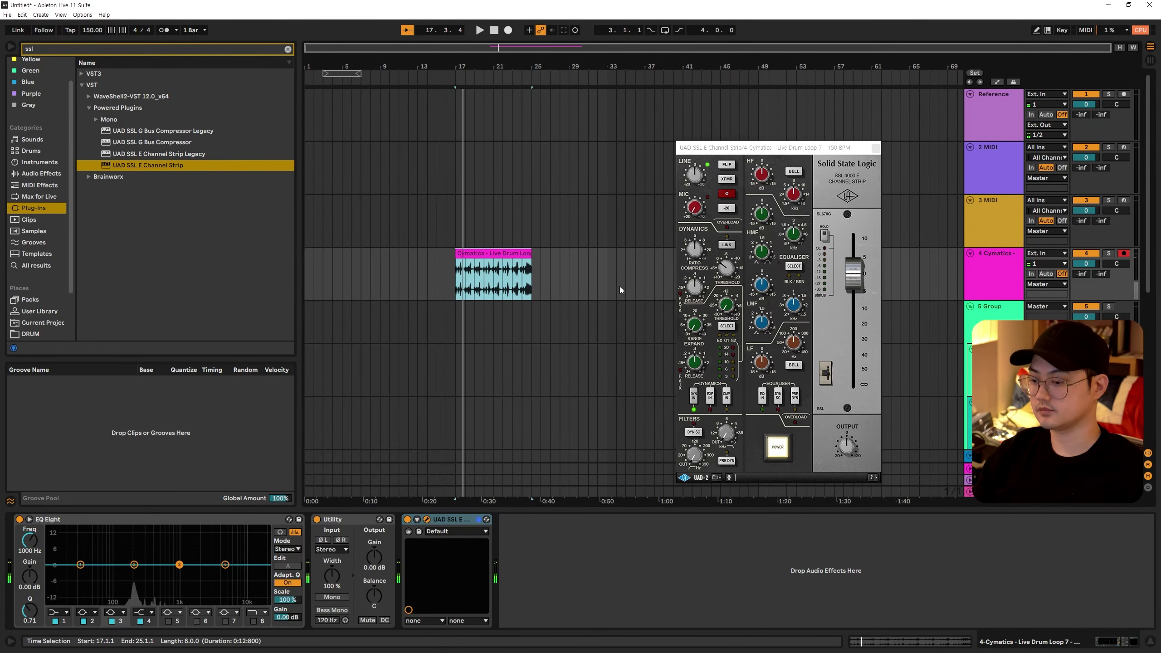
- In Ableton Live, play the drum loop through the SSL channel strip, stop it, and move the plugin window nearer the clip
key("space")
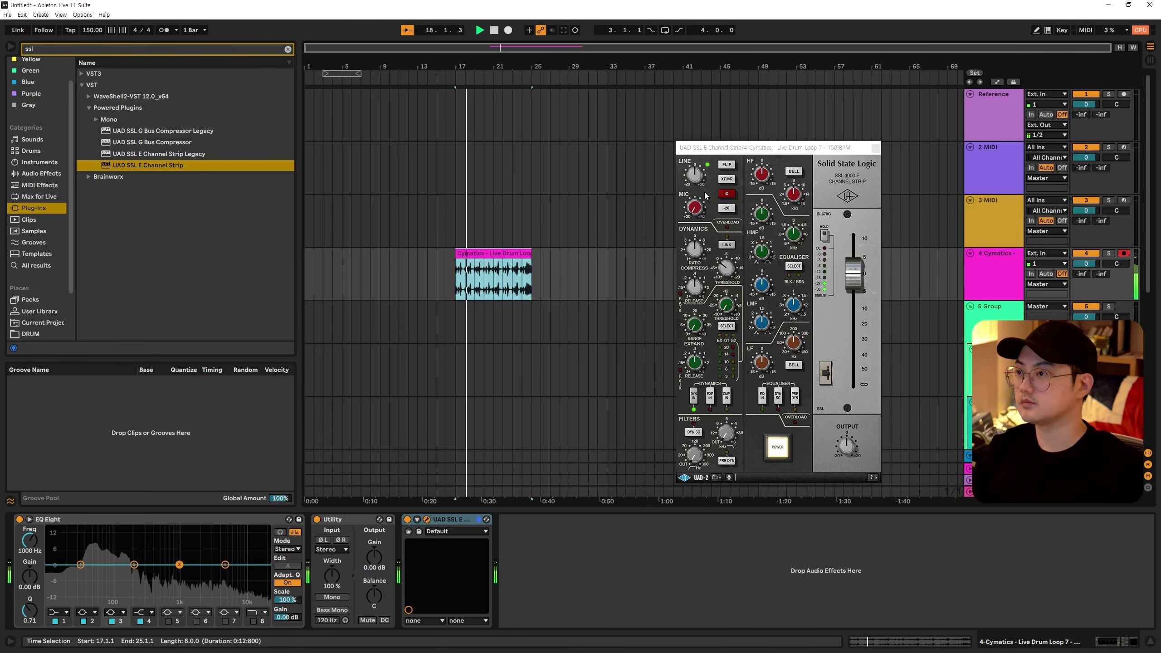
left_click(698, 173)
key("space")
key("space")
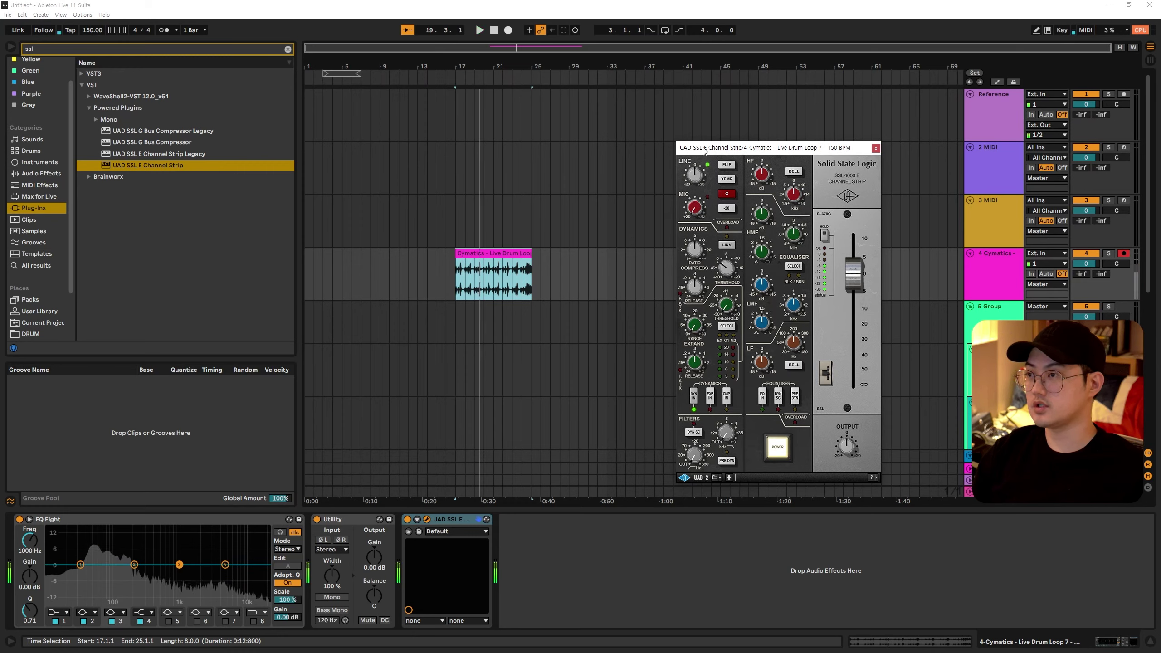
left_click_drag(732, 147, 692, 148)
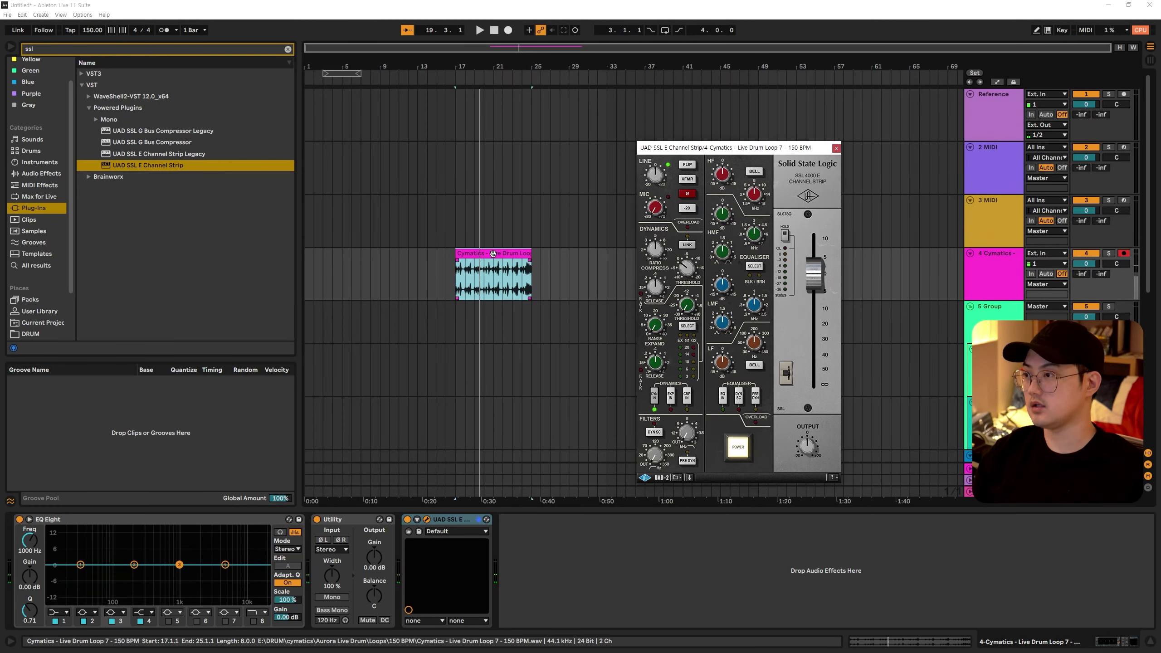
- Select the drum loop clip on track 4 and show the track's device chain
left_click(469, 265)
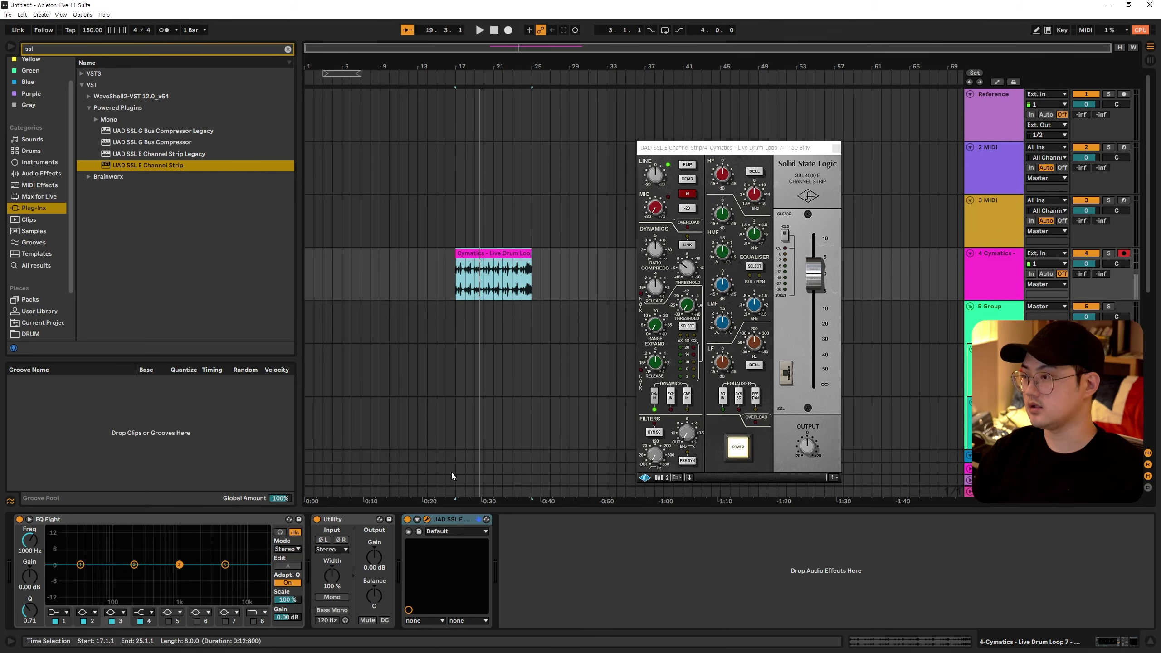
key("shift+Tab")
key("shift+Tab")
key("shift+Tab")
key("shift+Tab")
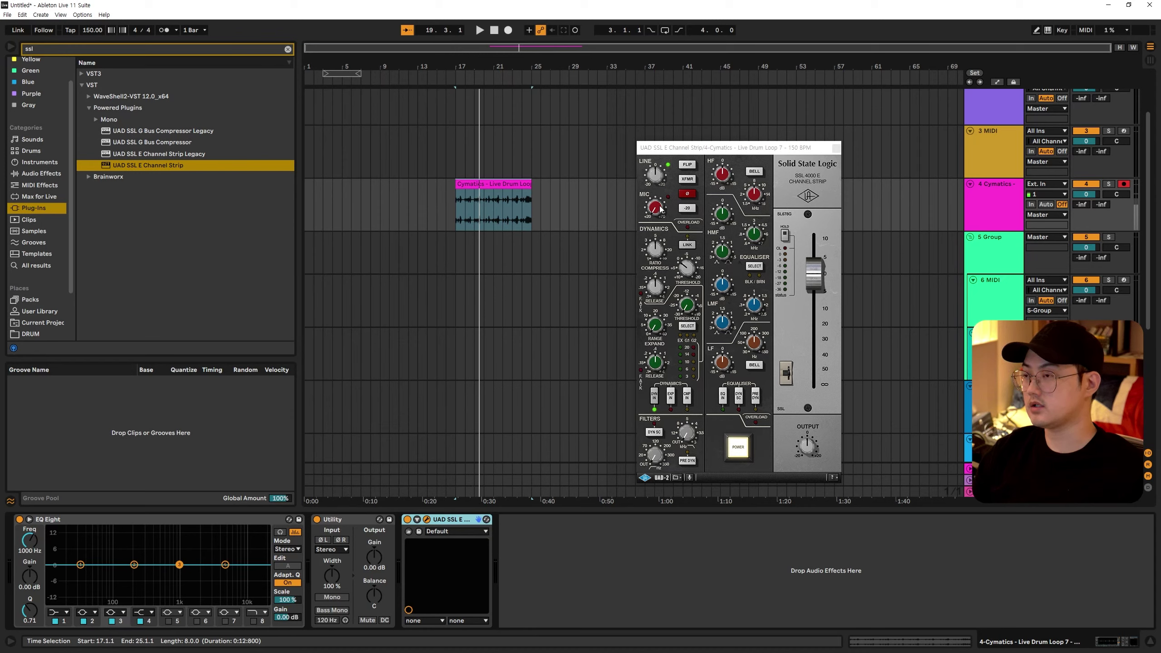
- Audition the drum loop with the channel strip's input flipped to mic, and return the input to line
left_click(691, 172)
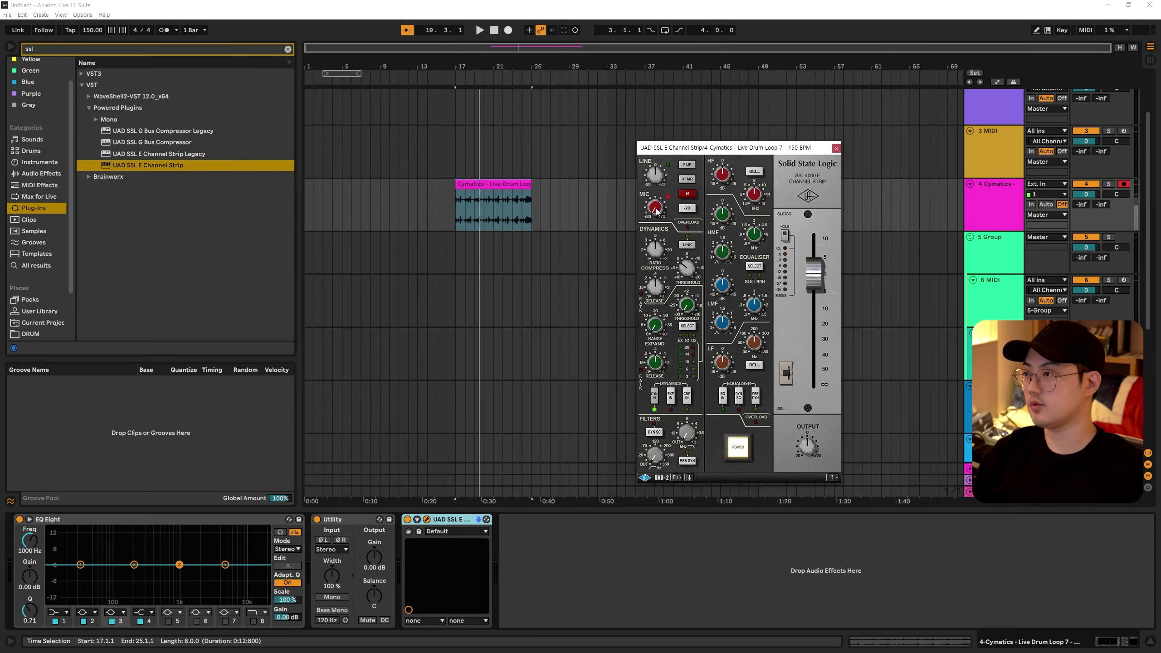
key("space")
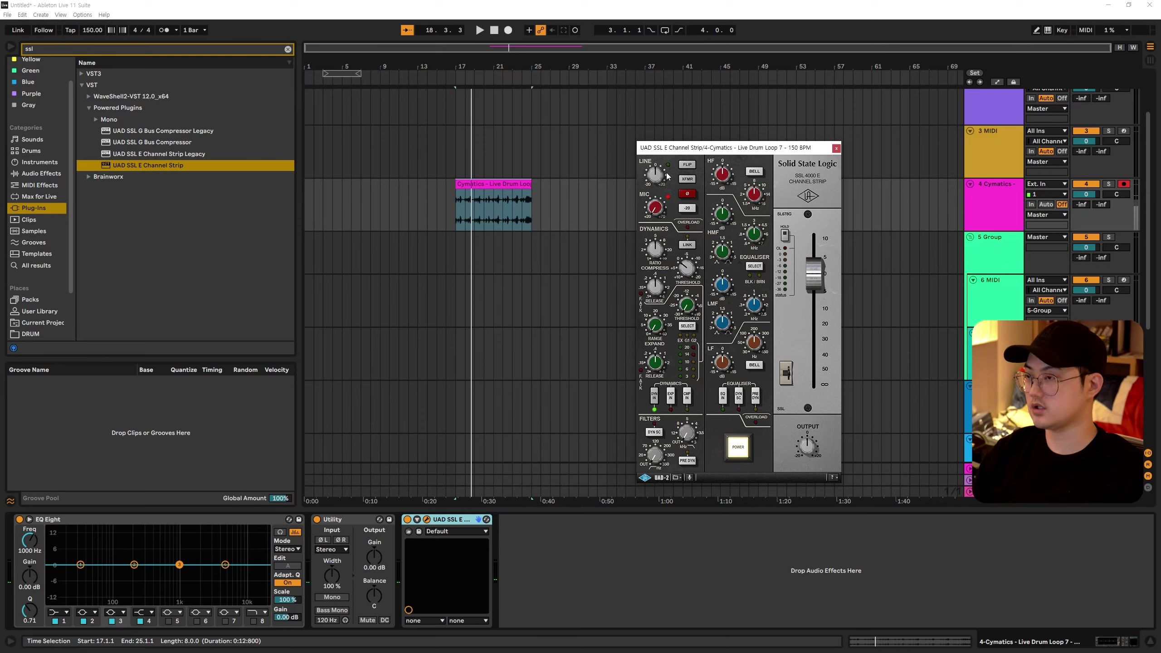
left_click(693, 166)
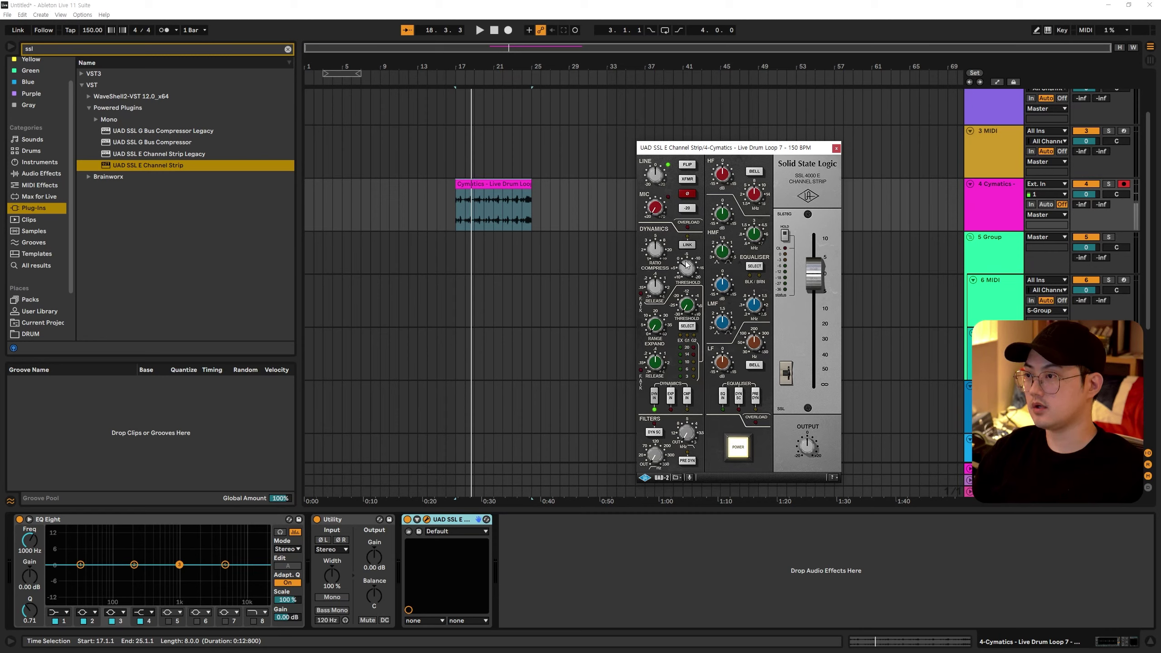
- Switch on the channel strip's compressor and audition the drum loop through it, trying the compressor's release control
left_click(689, 398)
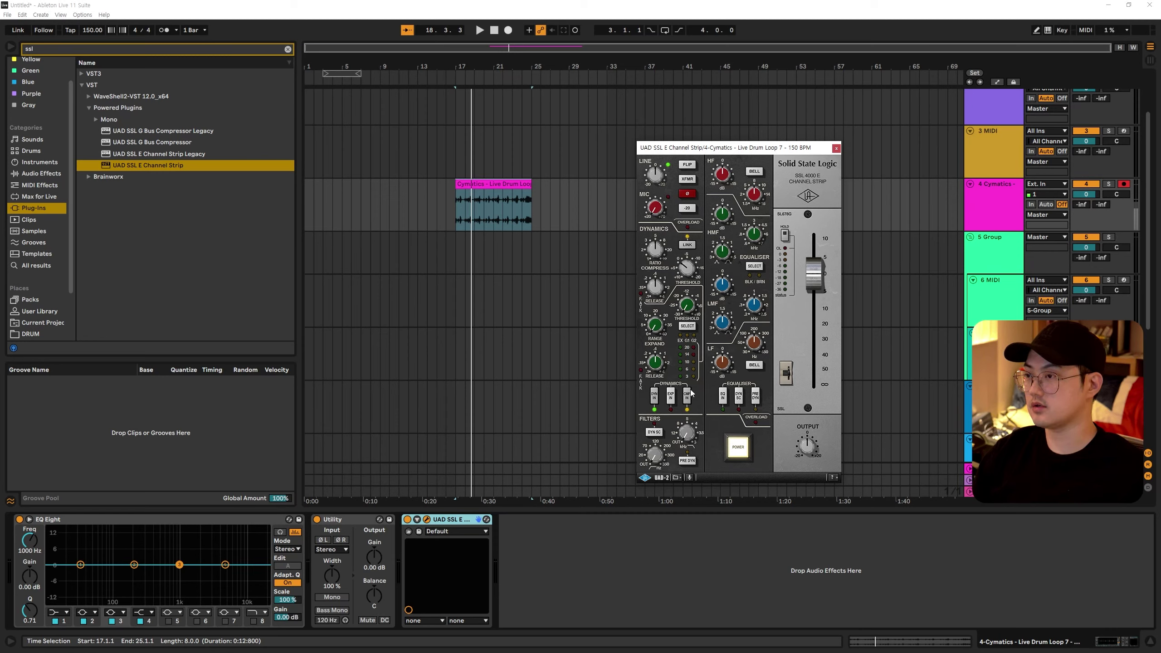
key("space")
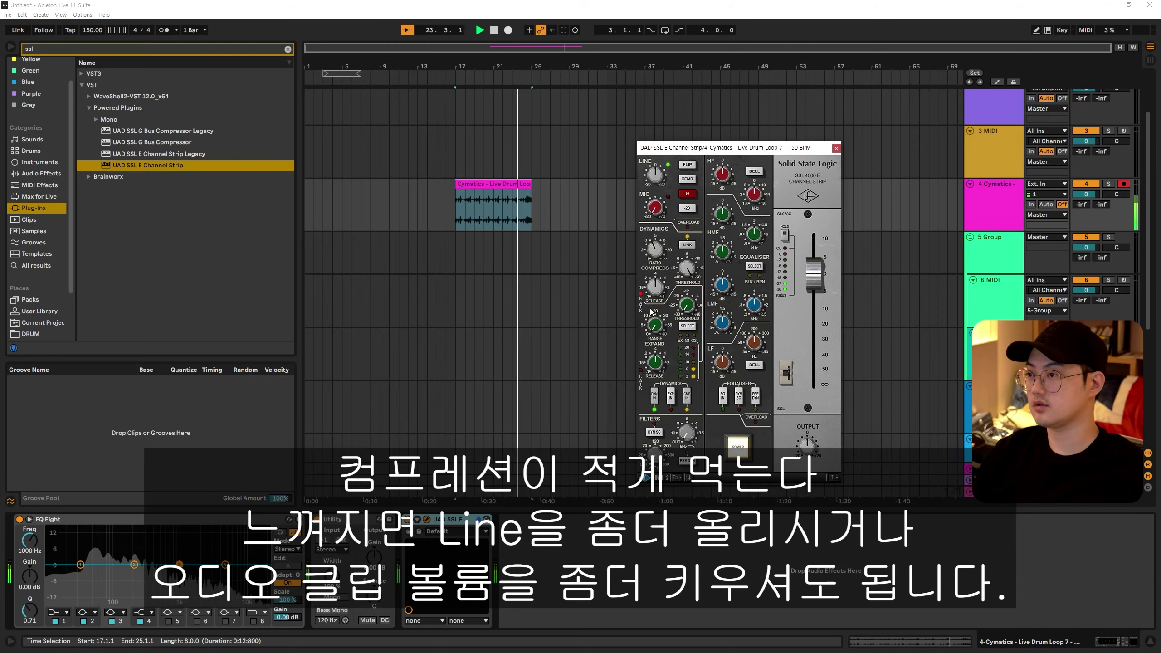
left_click(656, 292)
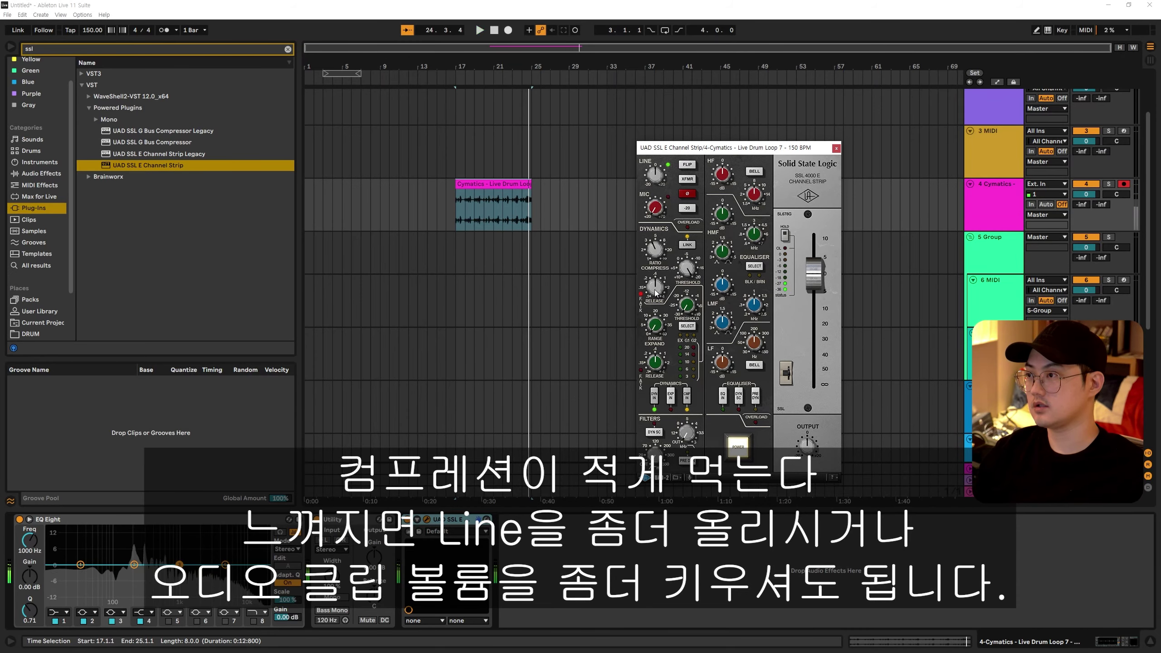
- Set the arrangement loop to the drum loop clip on track 4, spanning bars 17 to 25
left_click(498, 182)
scroll(499, 182, "up", 2)
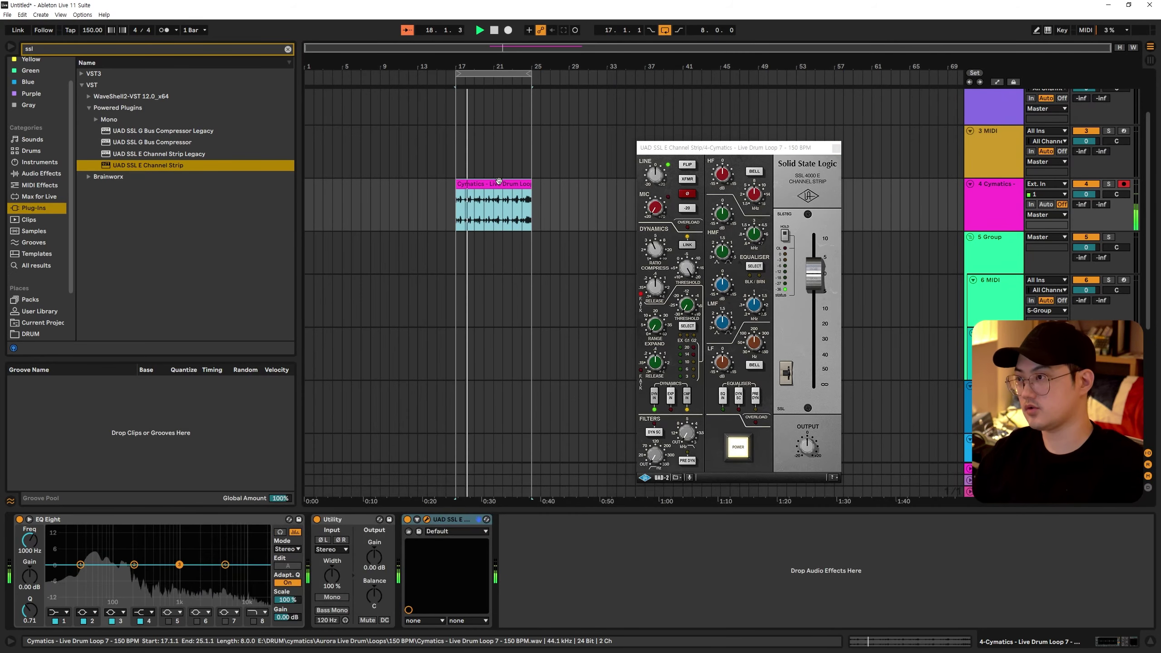
key("ctrl+l")
scroll(494, 212, "up", 2)
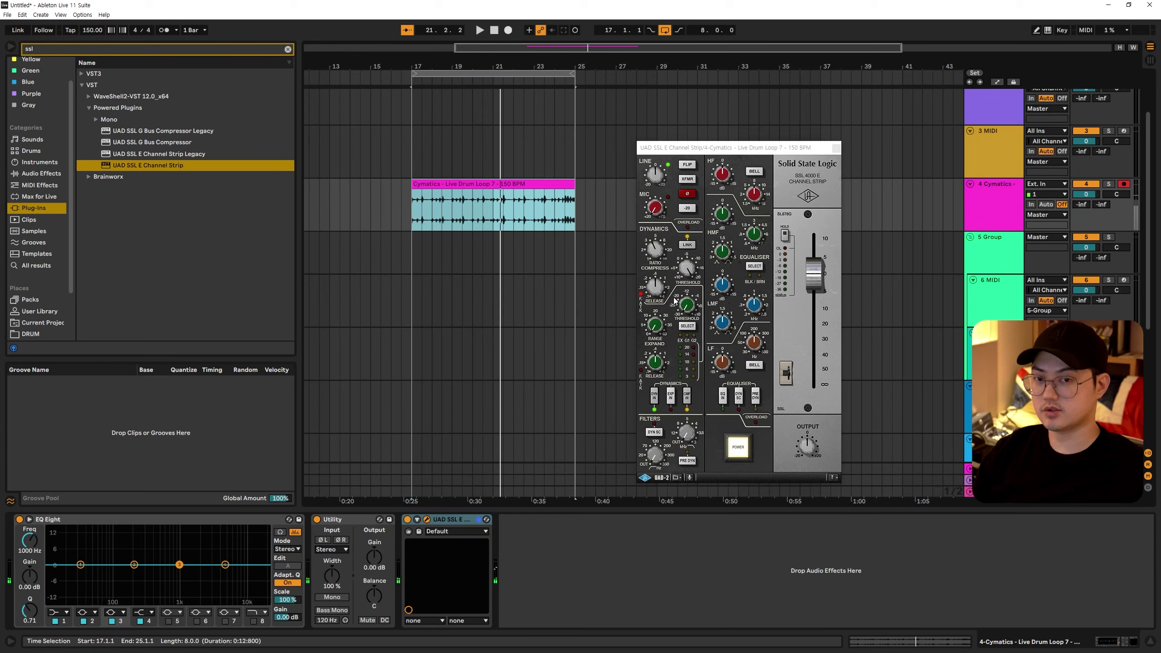
- Raise the compressor's release and adjust its ratio while auditioning the looped drums
key("space")
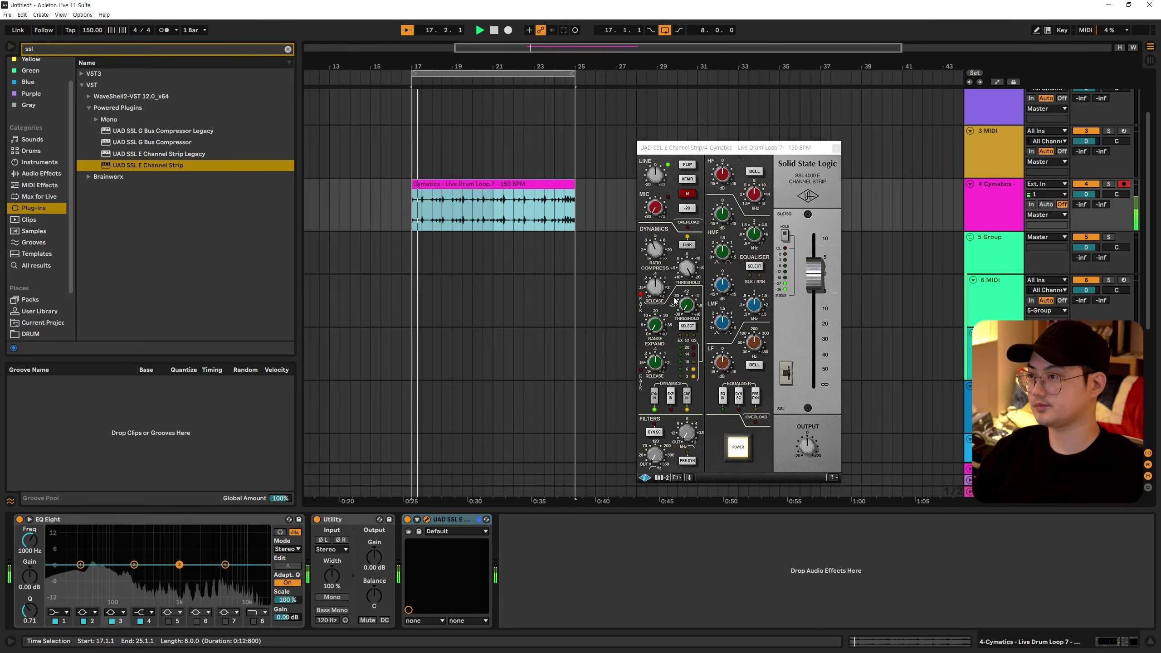
left_click(657, 292)
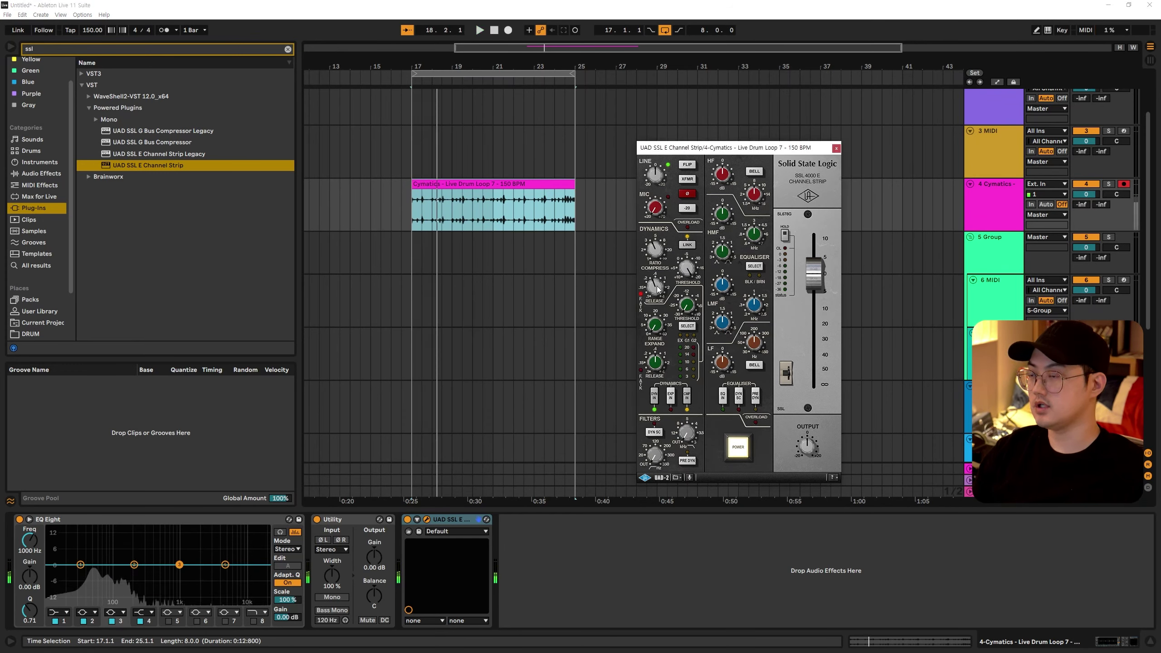
key("space")
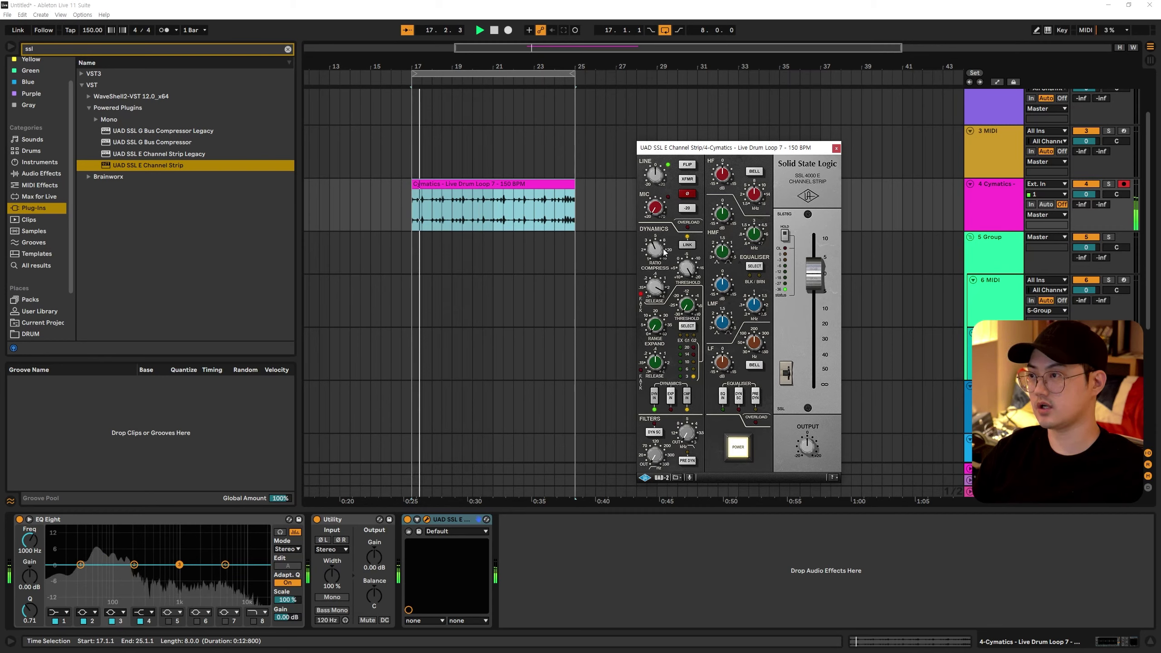
left_click_drag(663, 249, 664, 240)
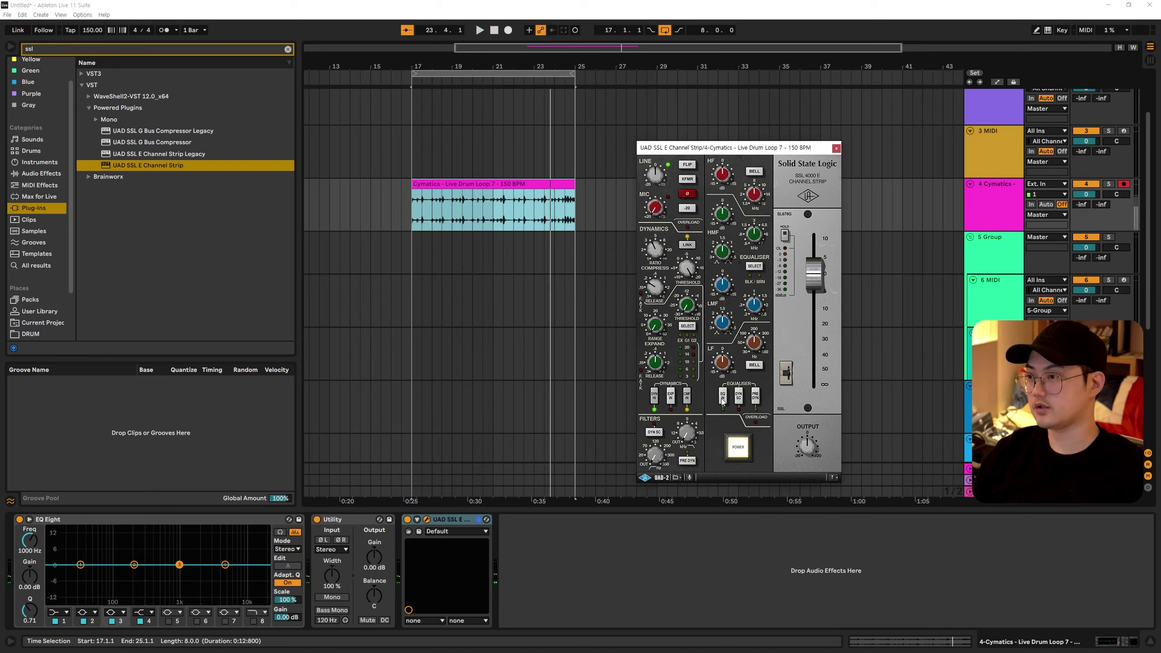
- Play the loop with the channel strip's equaliser engaged, and compare it by powering the plugin off and back on
key("space")
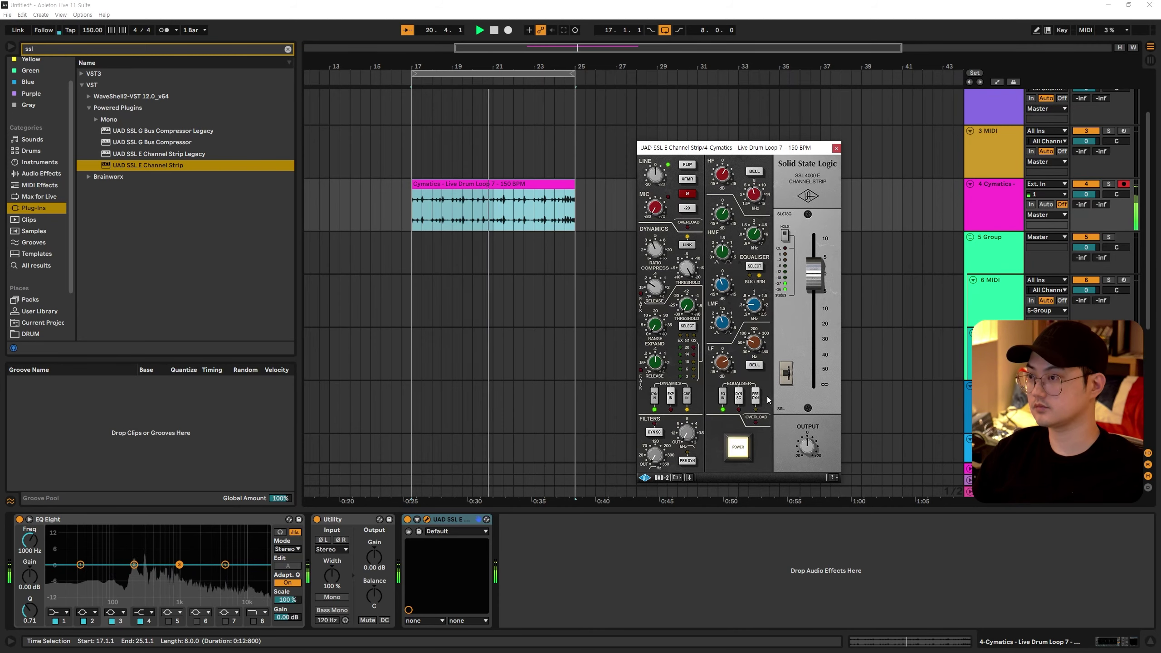
key("space")
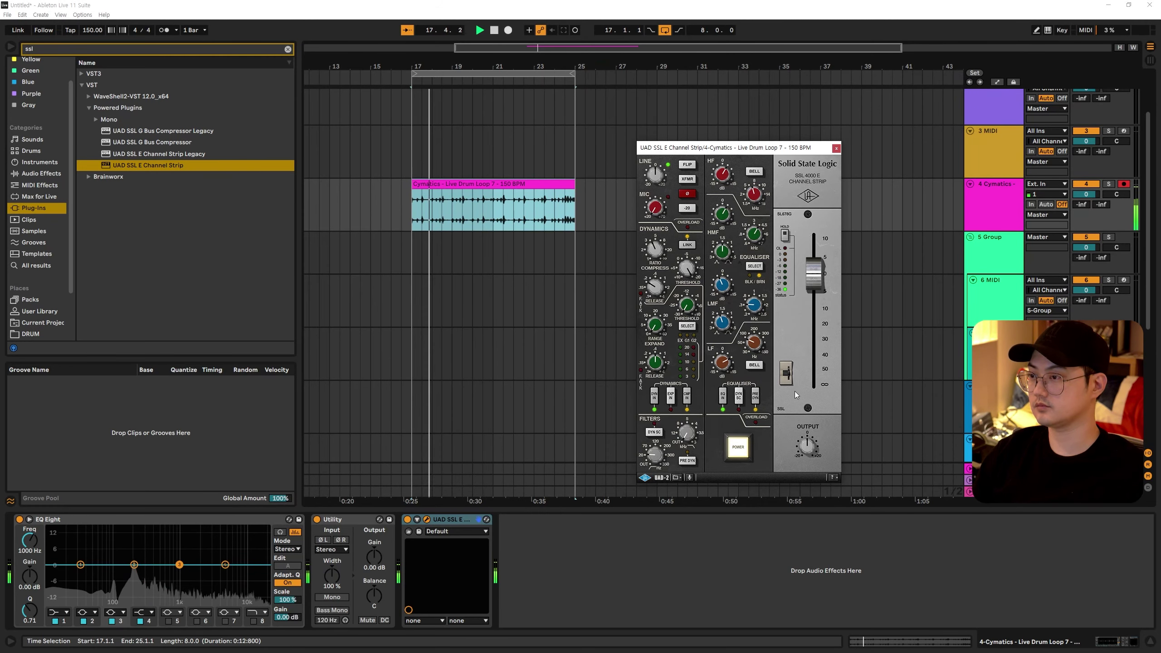
left_click(740, 451)
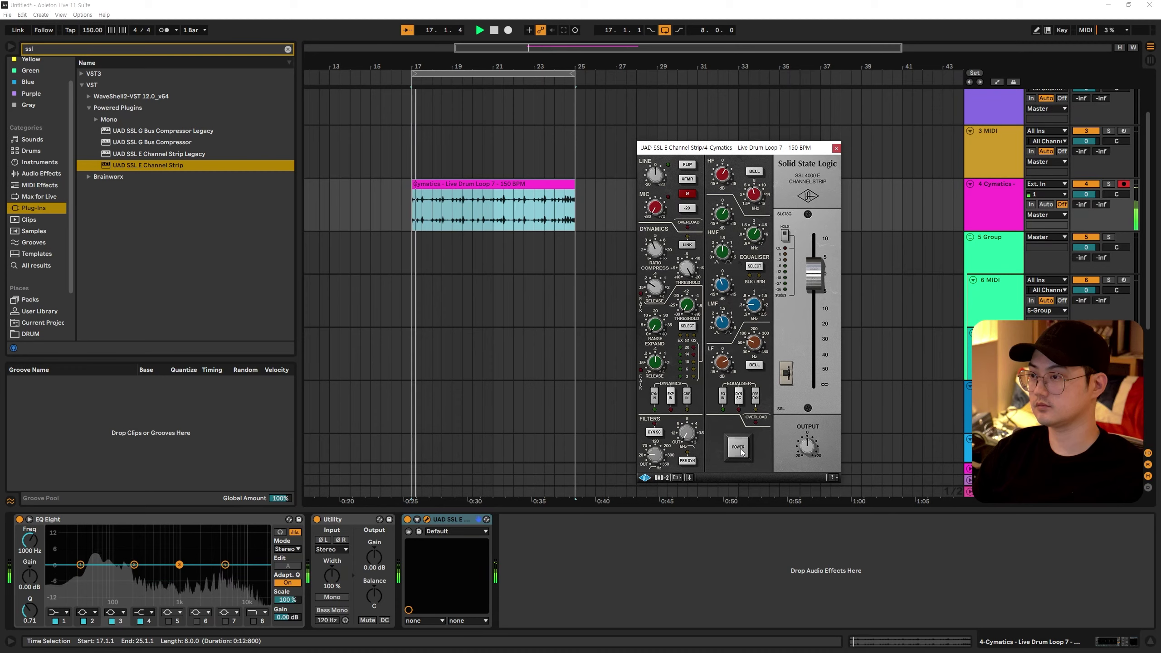
left_click(739, 449)
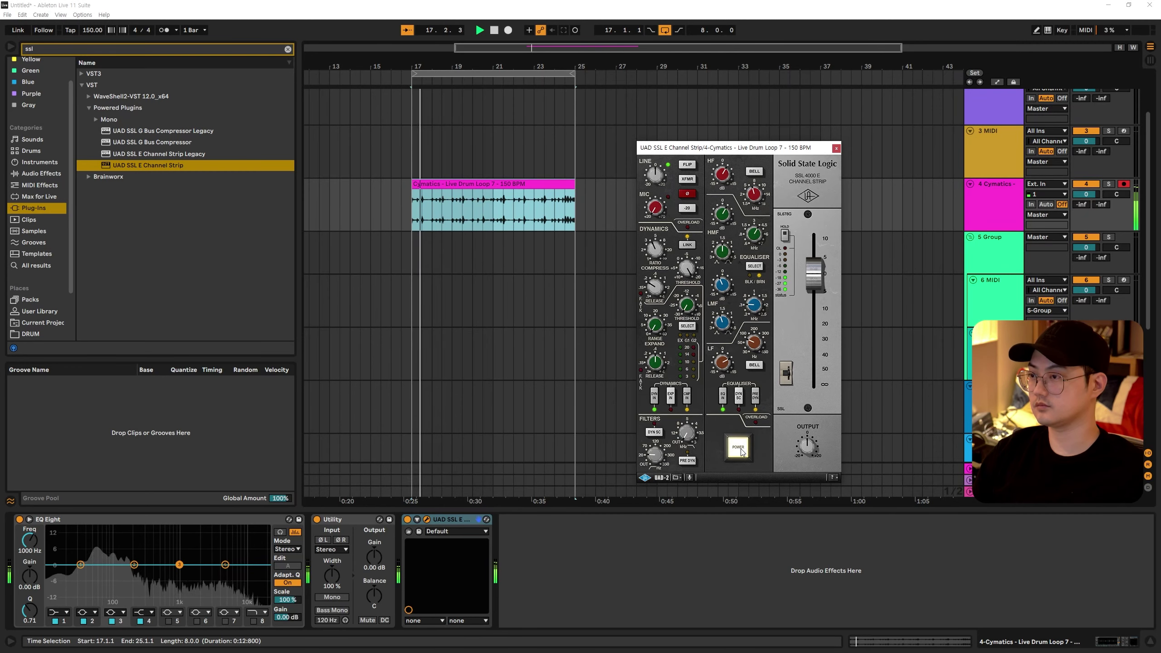
- Lower the channel strip's fader slightly, compare against the bypassed signal with the power switch, and move the plugin window away from the clip
left_click_drag(818, 294, 817, 304)
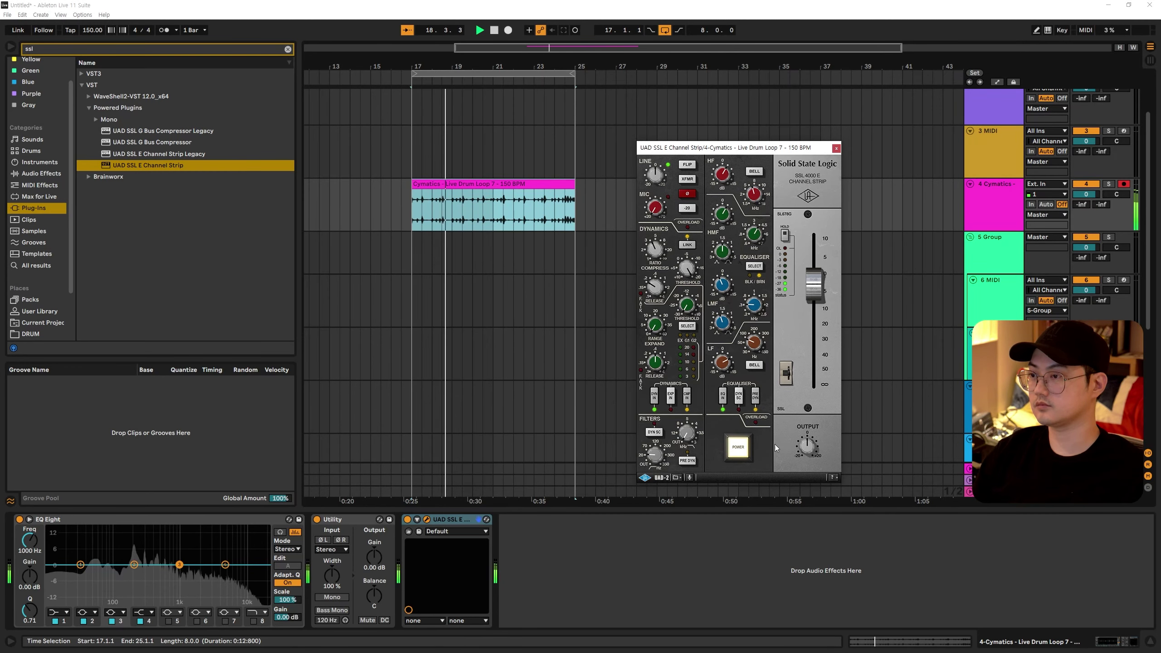
left_click(742, 449)
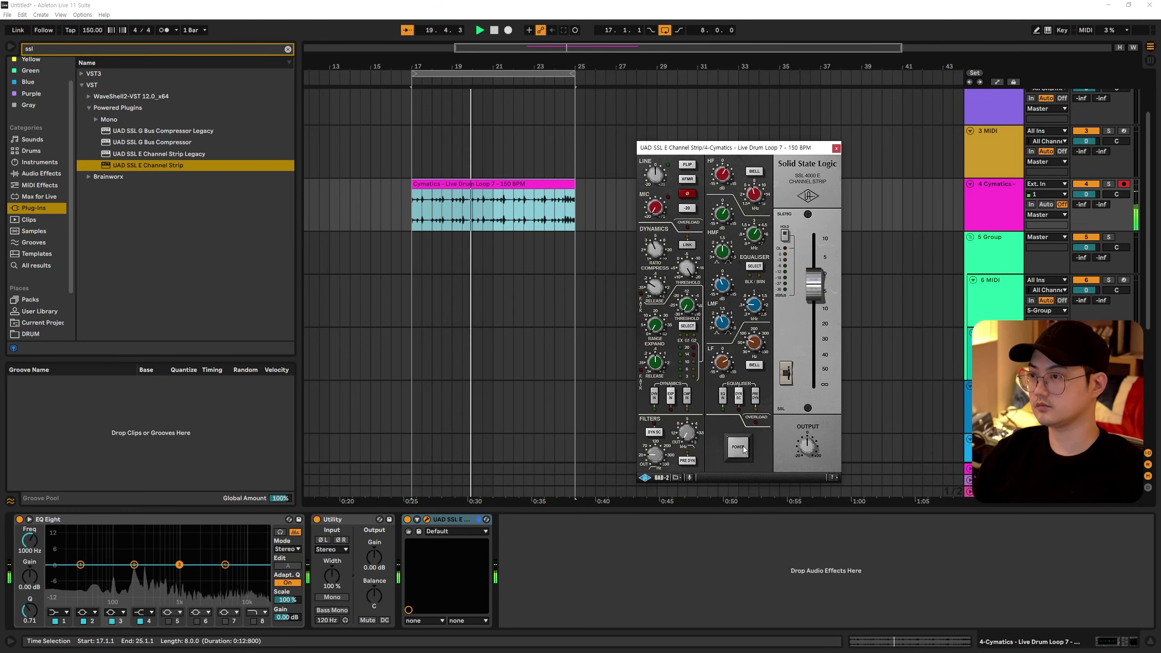
left_click(742, 449)
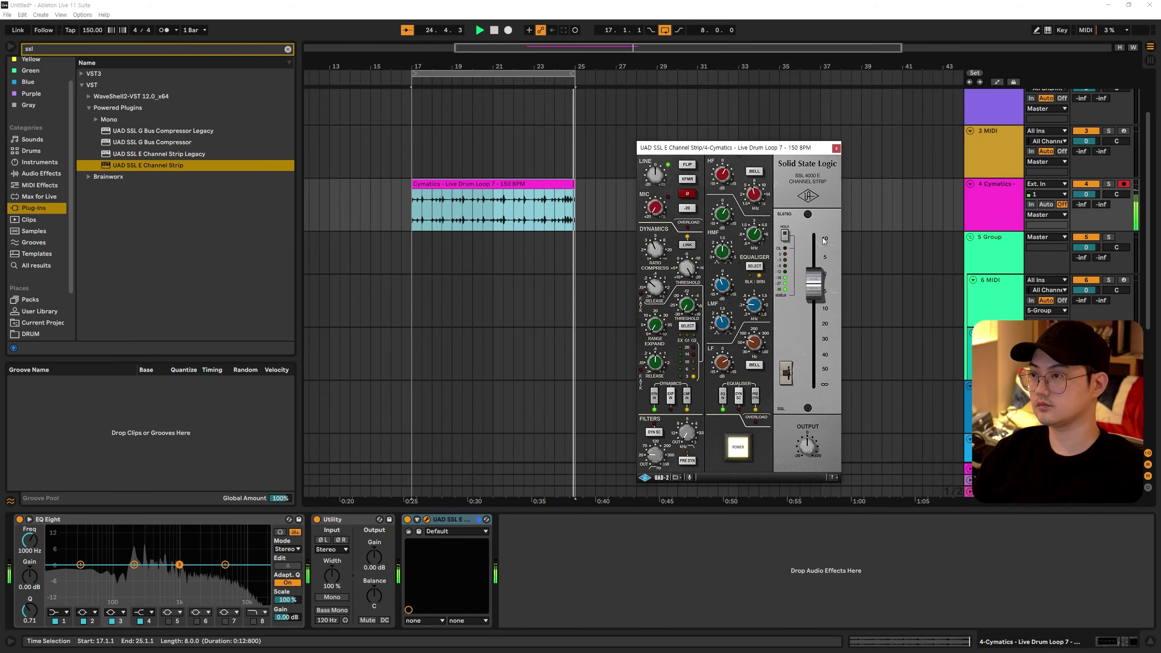
left_click_drag(768, 151, 791, 164)
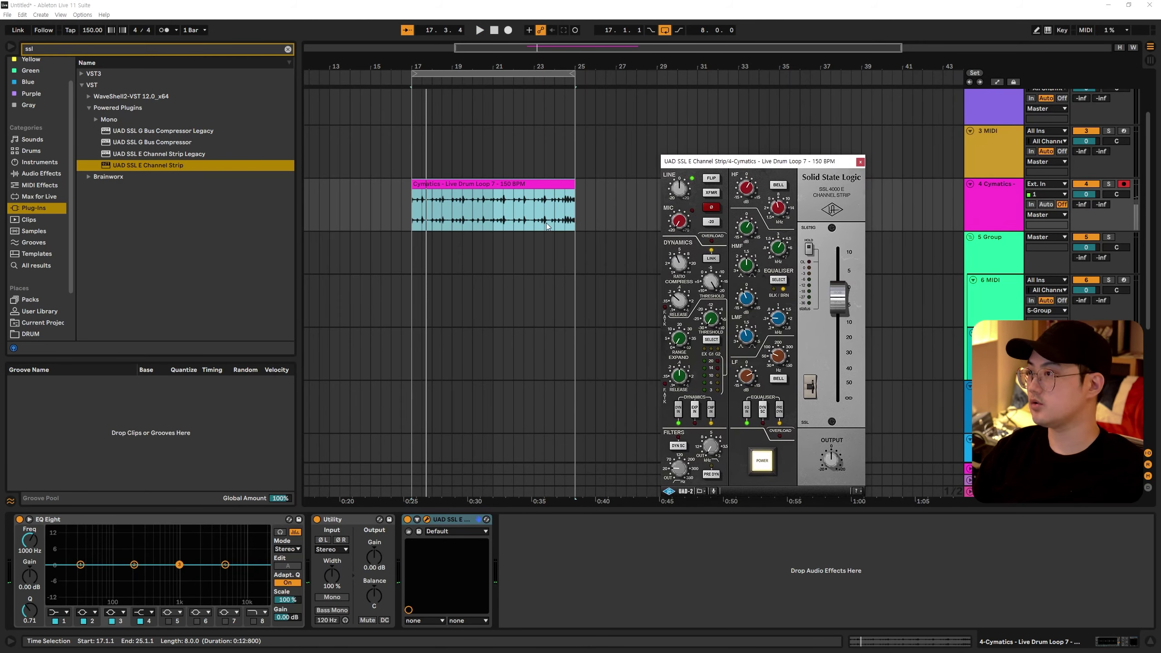